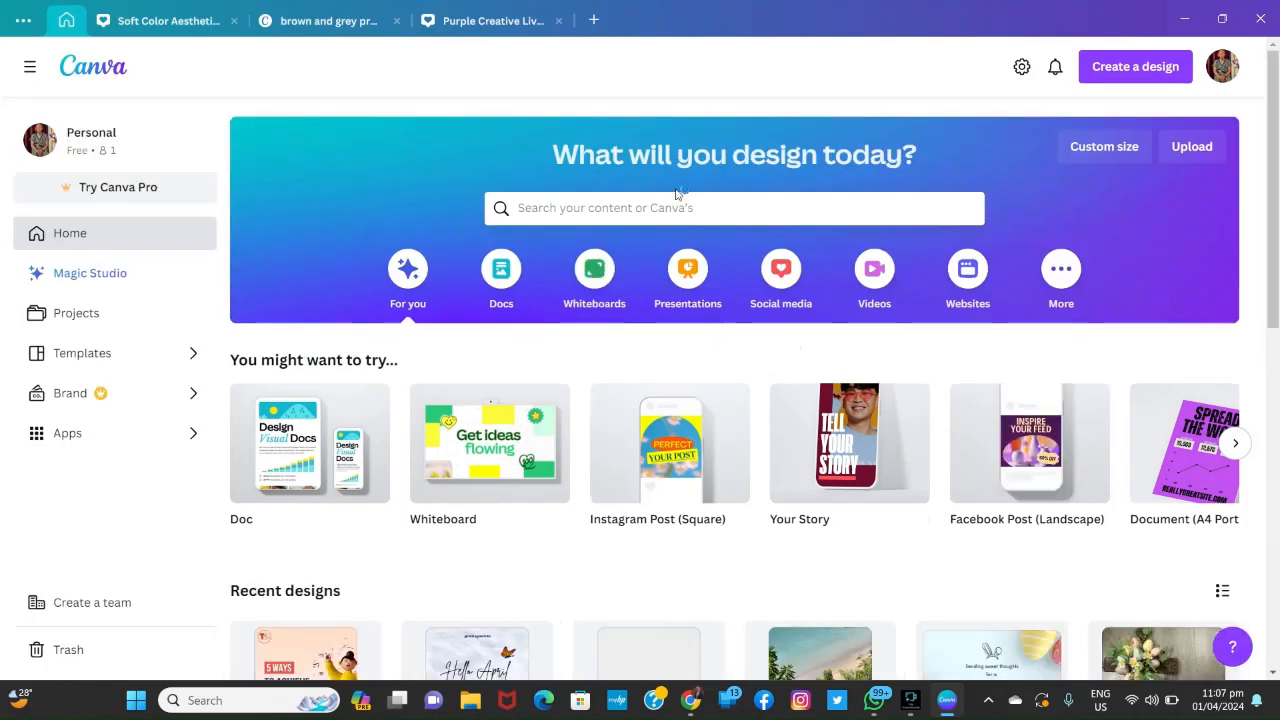
# Search the template library for restaurant grand opening flyers
pyautogui.scroll(-2, 234, 246)
pyautogui.scroll(2, 684, 208)
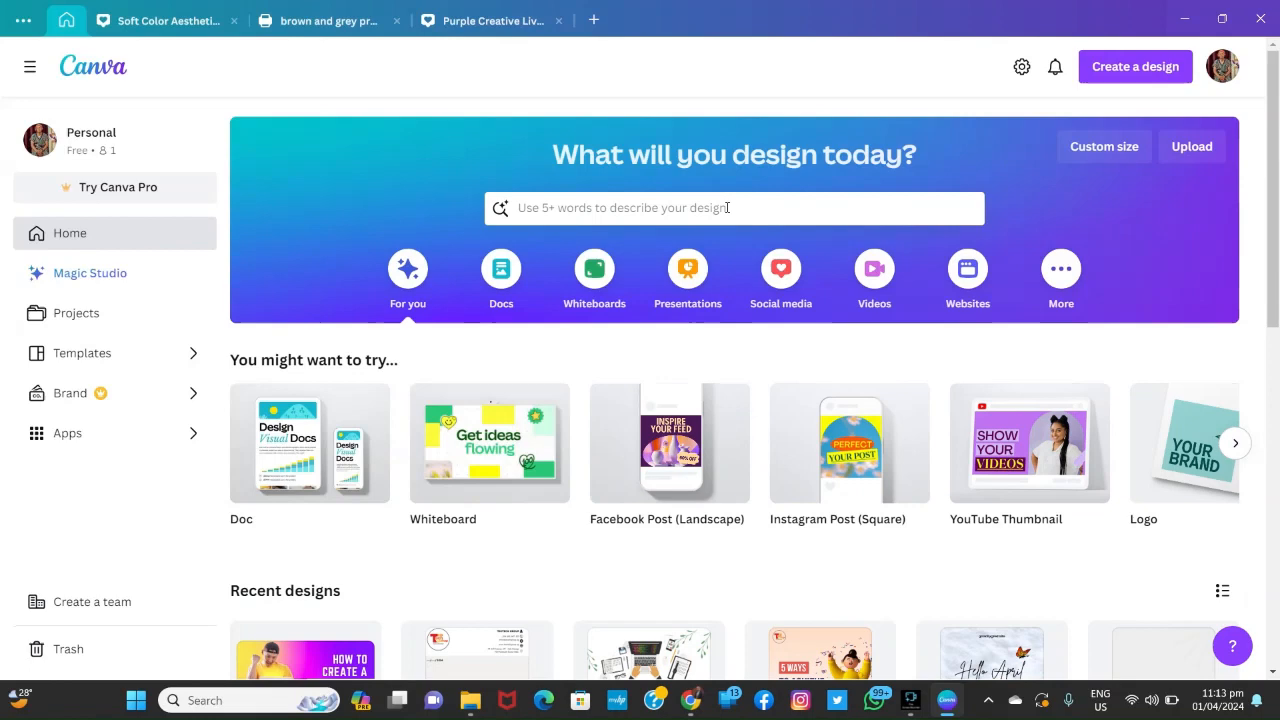
pyautogui.click(729, 209)
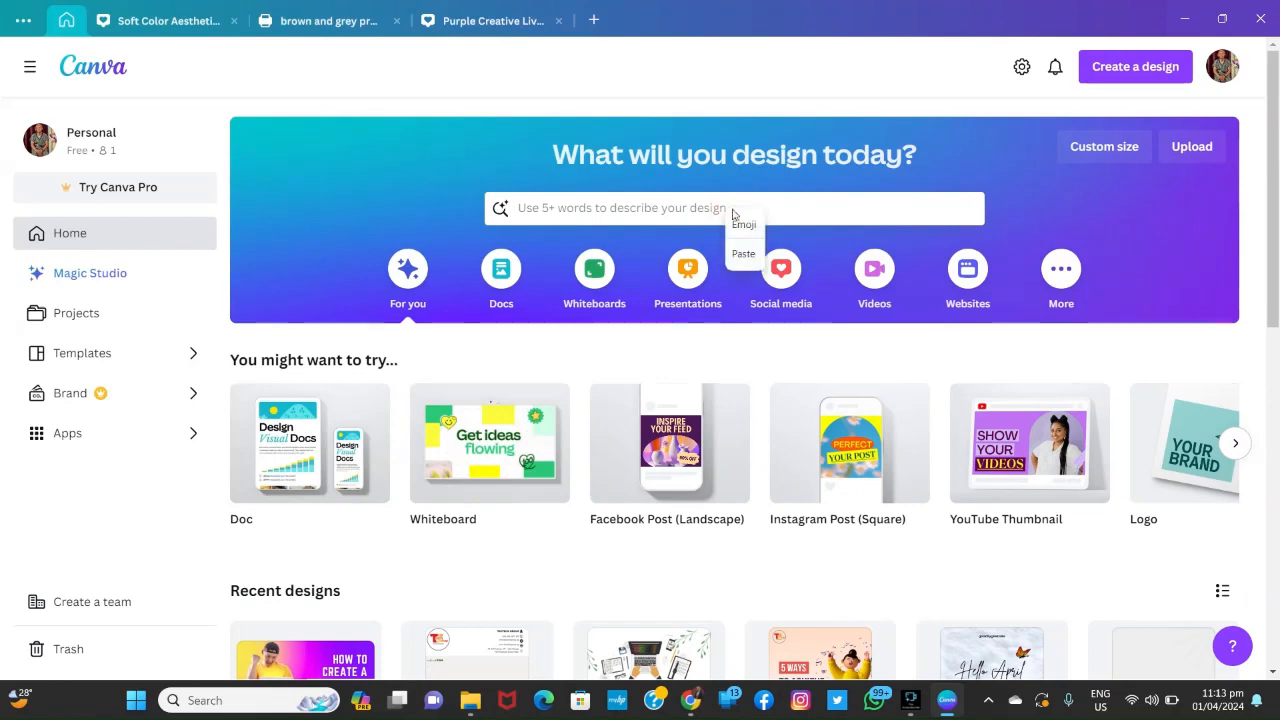
pyautogui.write('restaurant flyer')
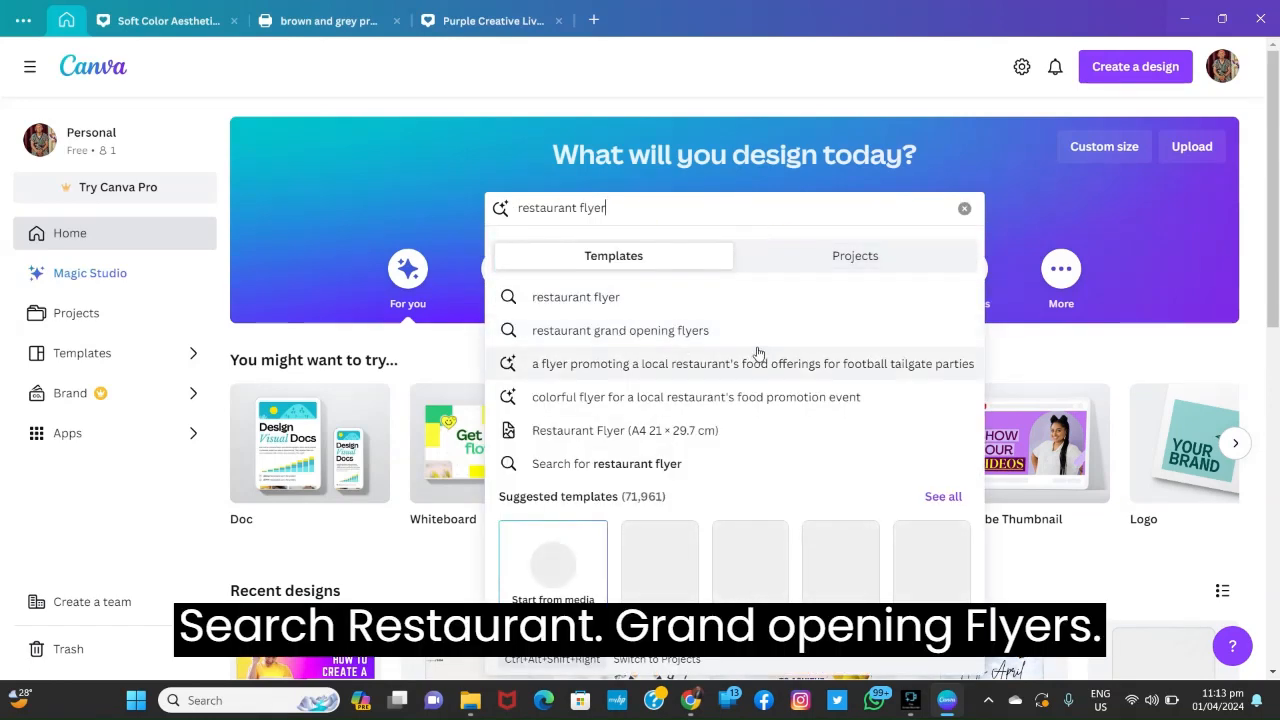
pyautogui.click(614, 339)
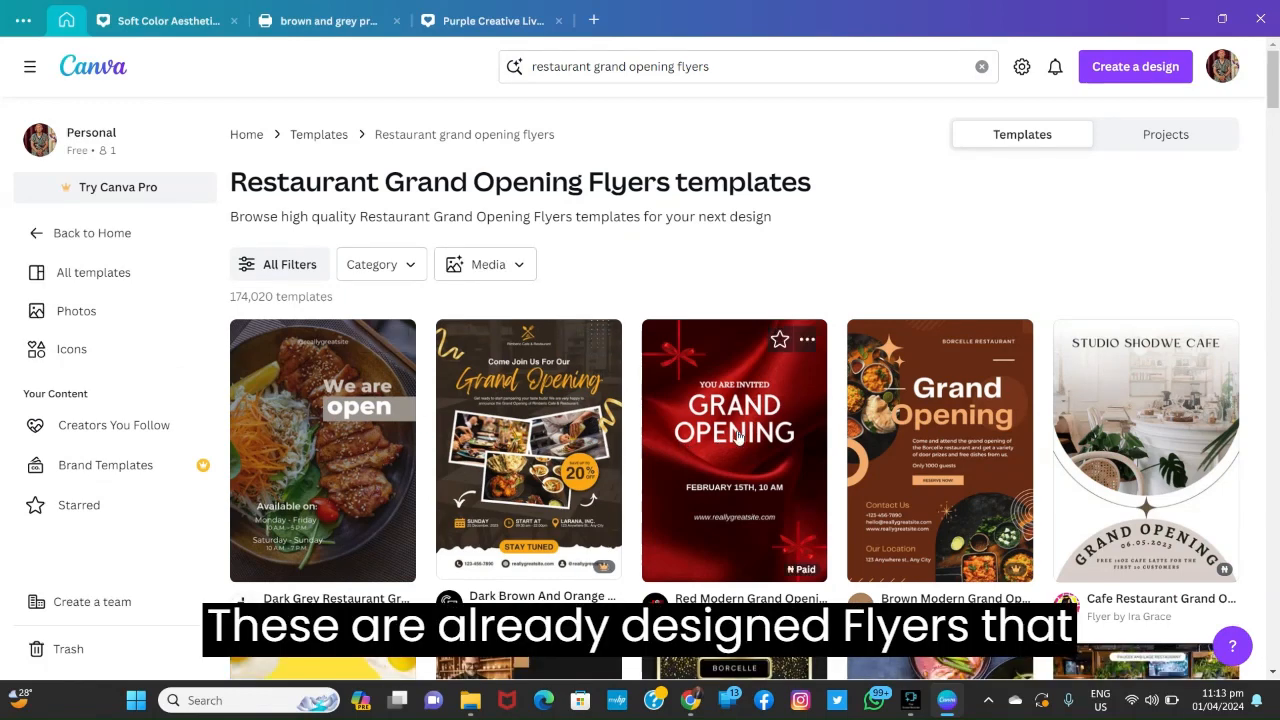
# Browse the restaurant grand opening flyer templates and examine which ones carry the Pro crown or paid mark
pyautogui.scroll(-2, 932, 413)
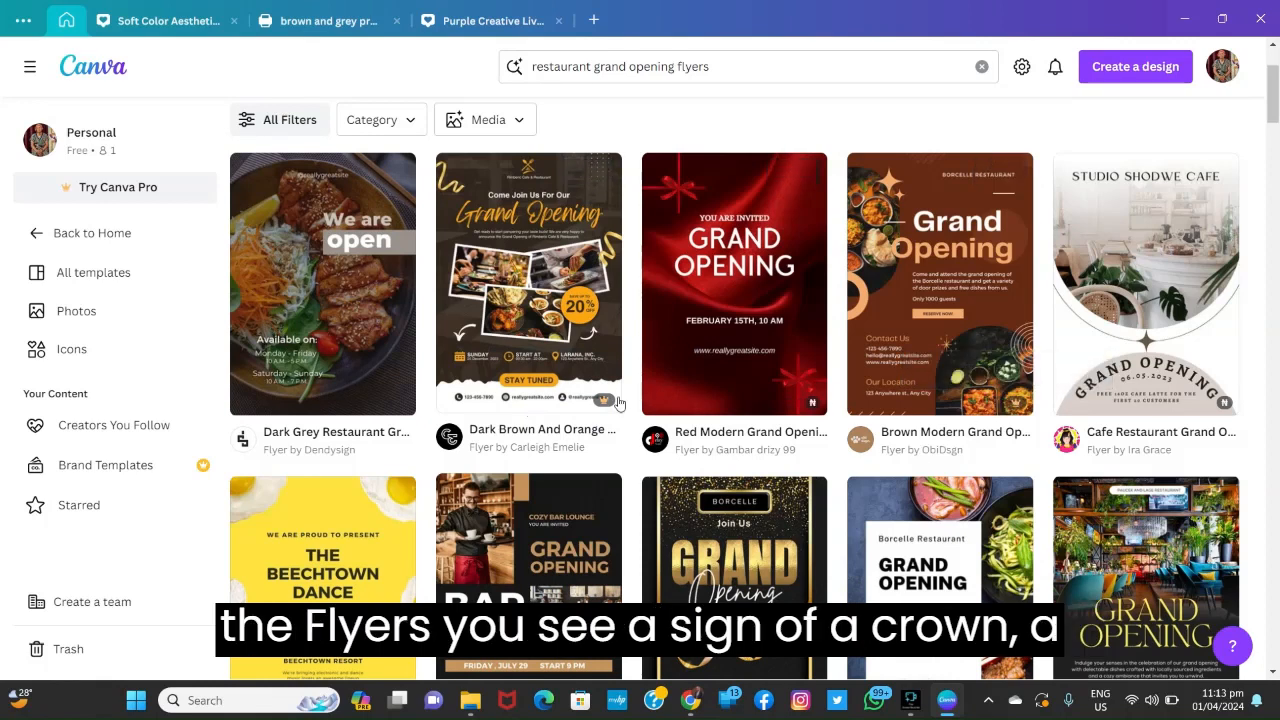
pyautogui.moveTo(602, 401)
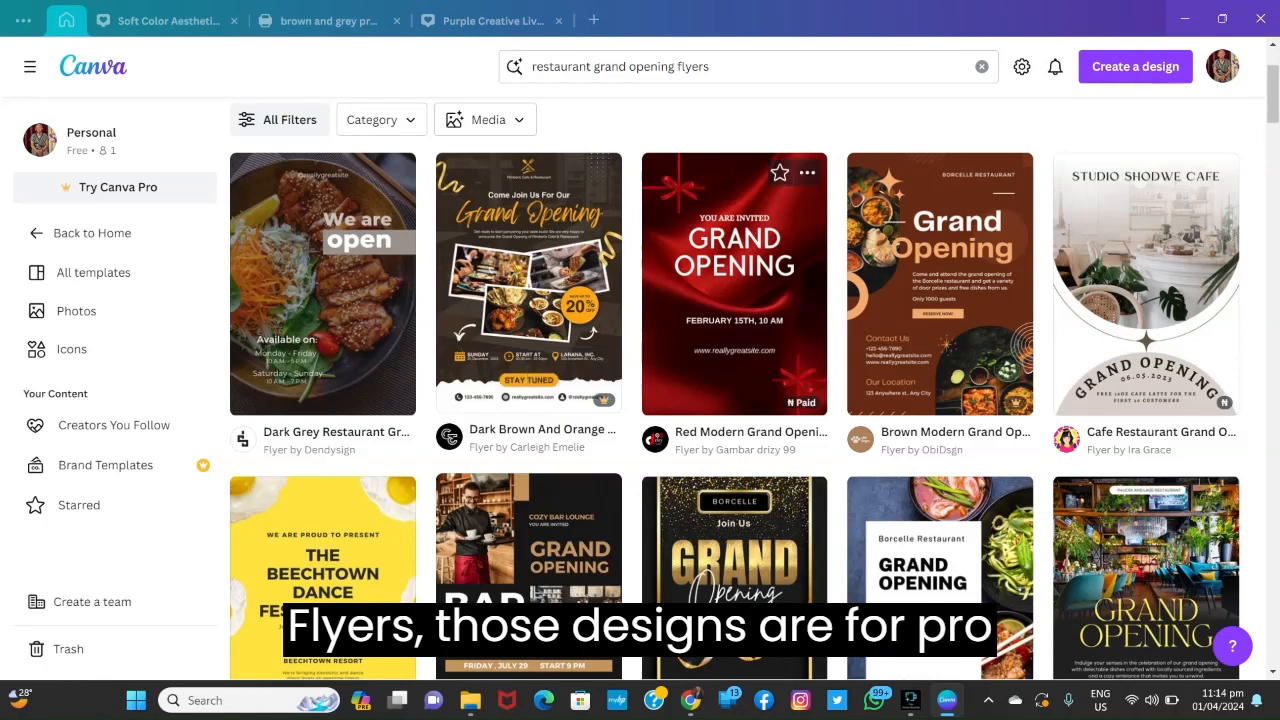
pyautogui.scroll(-2, 676, 383)
pyautogui.scroll(4, 676, 383)
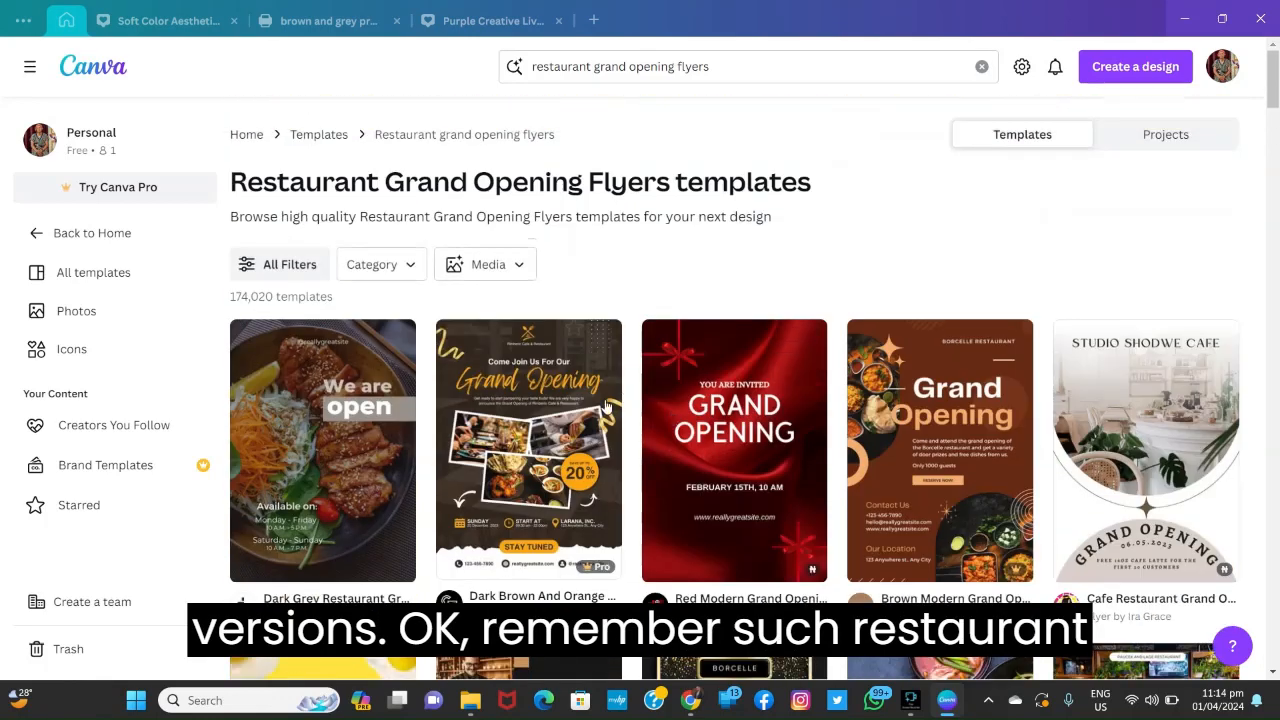
pyautogui.scroll(-2, 545, 433)
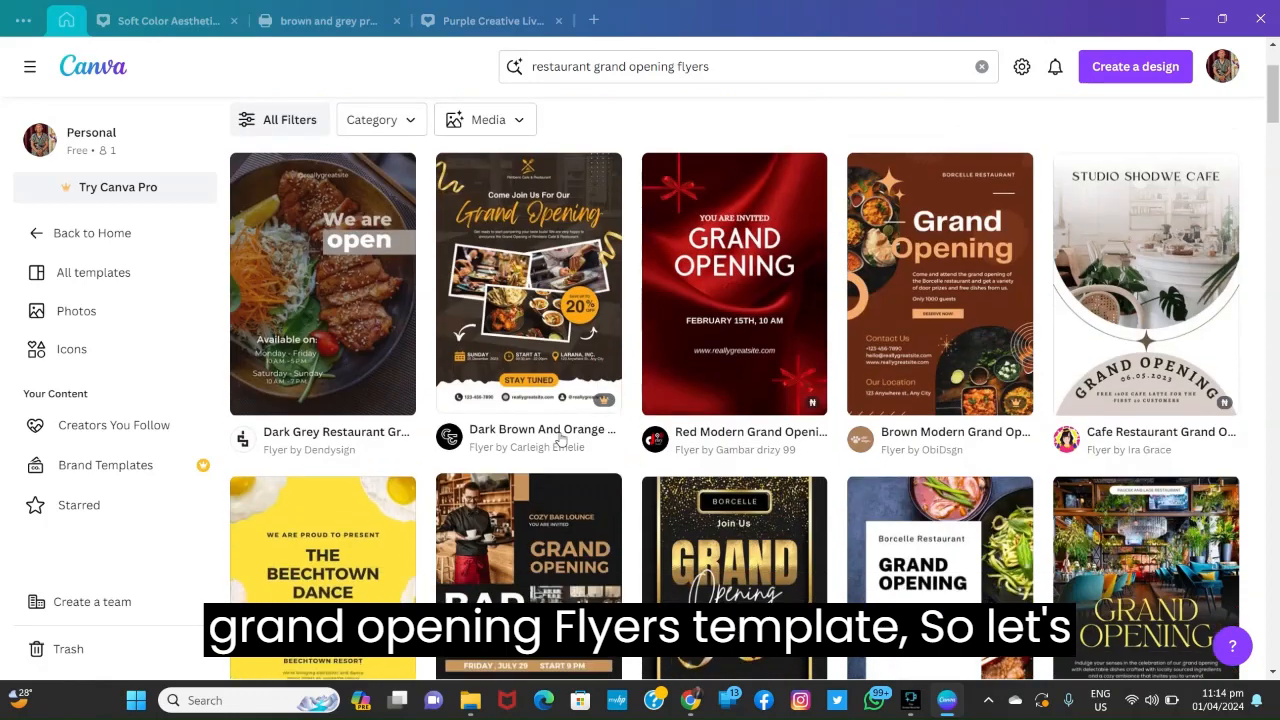
pyautogui.scroll(-4, 560, 438)
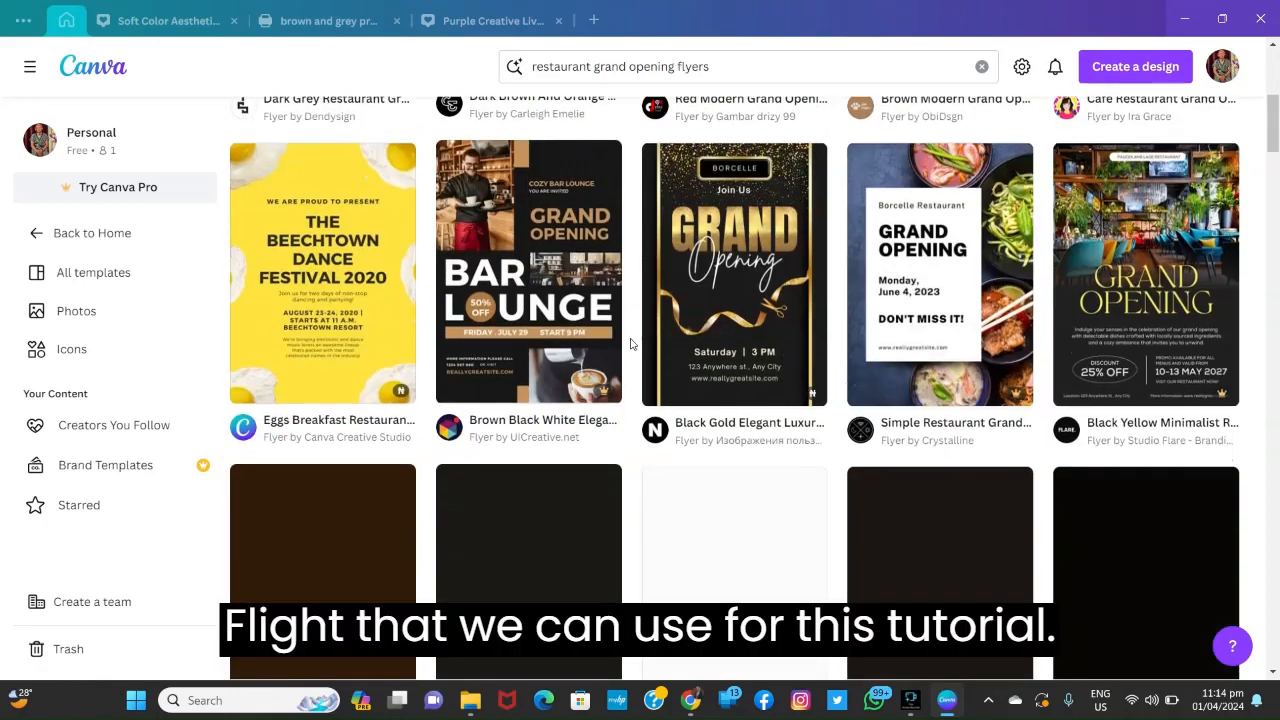
pyautogui.scroll(-7, 678, 338)
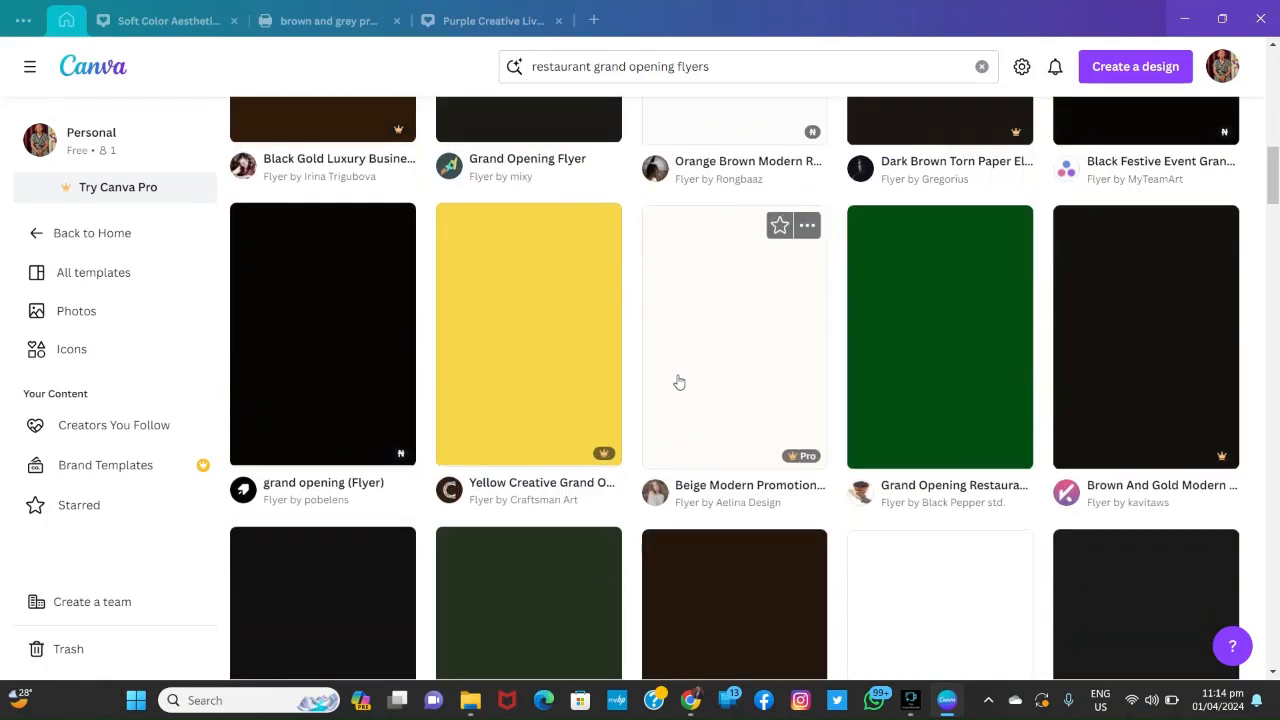
pyautogui.scroll(4, 666, 387)
pyautogui.scroll(3, 666, 387)
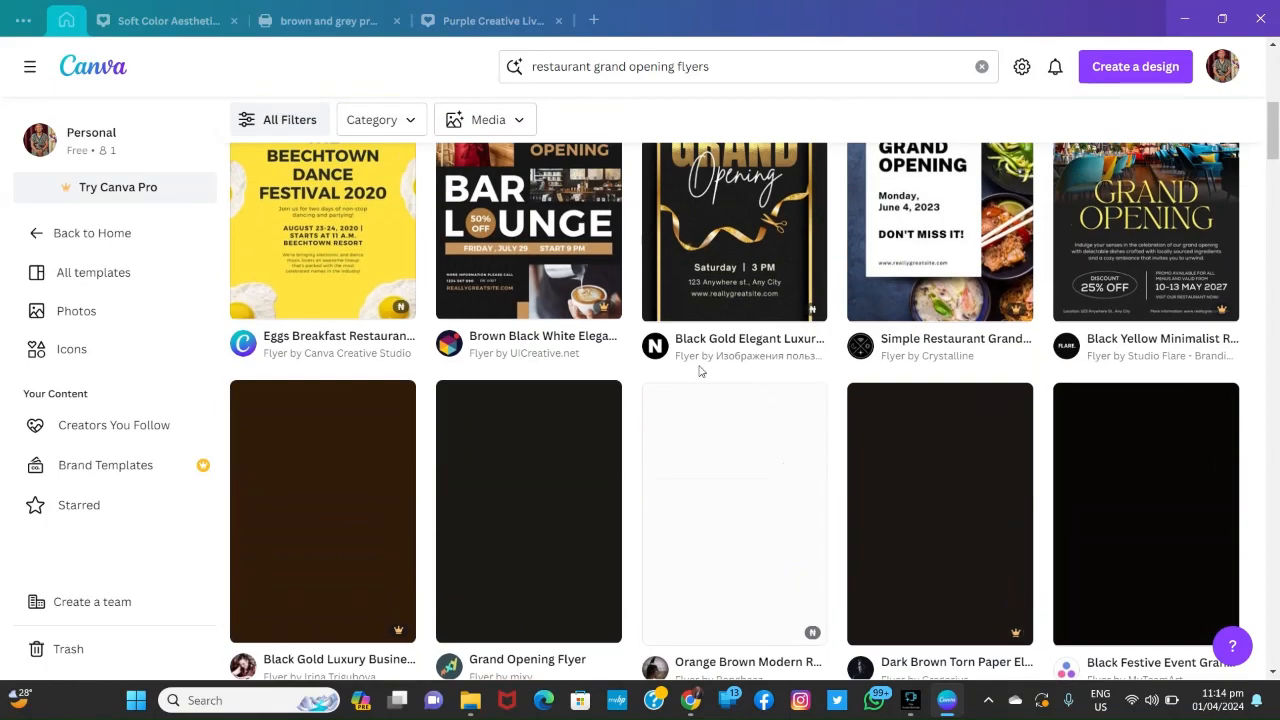
pyautogui.scroll(2, 700, 370)
pyautogui.scroll(3, 700, 370)
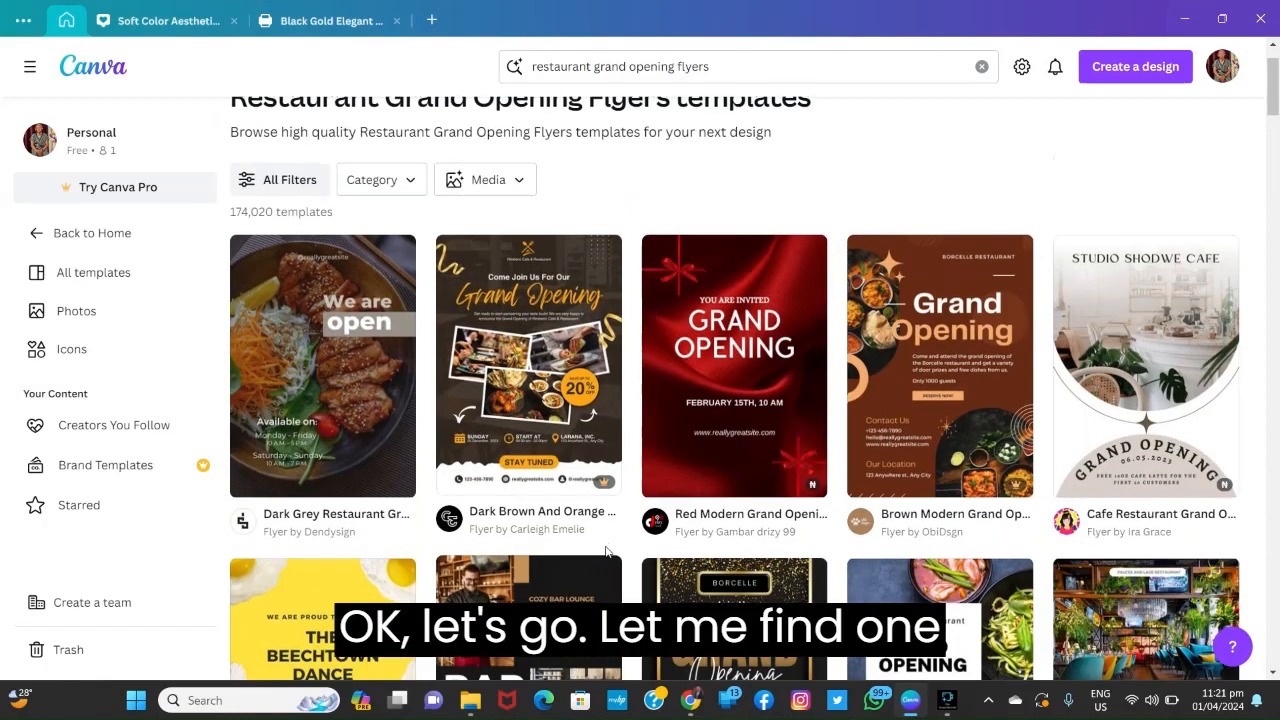
# Choose the Black Festive Event Grand Opening Flyer template and open it for customizing
pyautogui.scroll(-3, 606, 544)
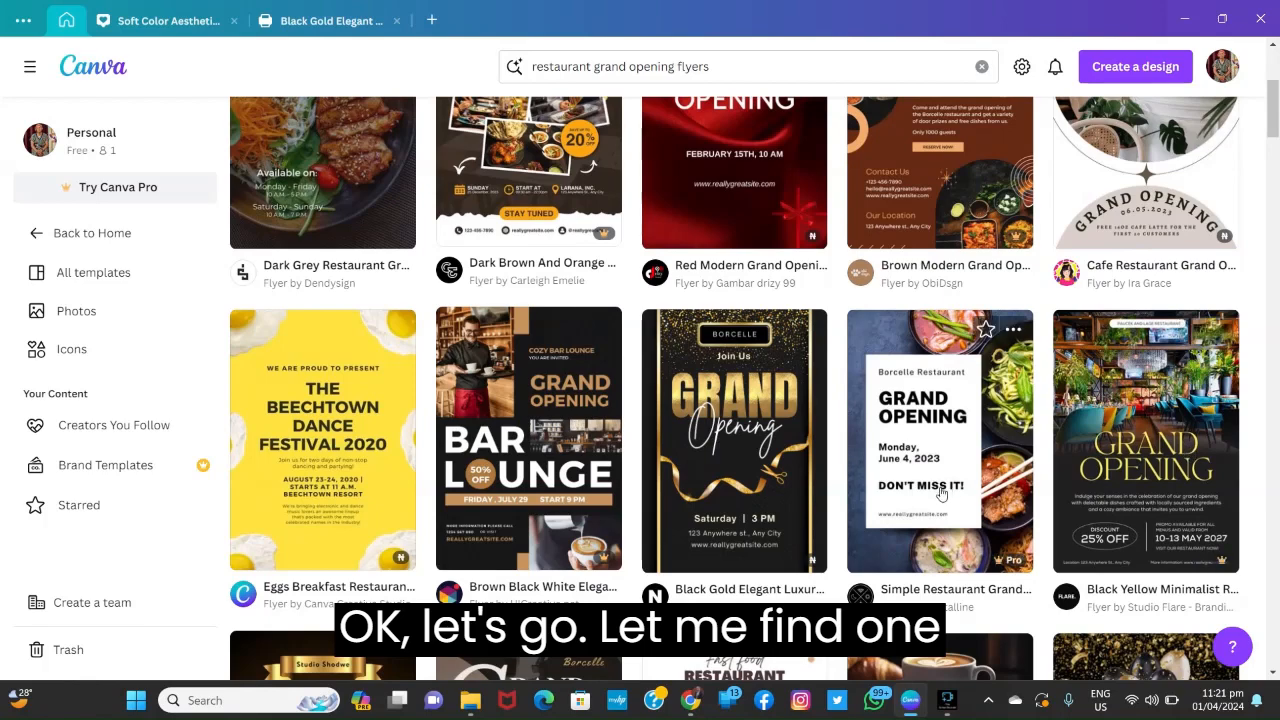
pyautogui.scroll(-3, 1008, 447)
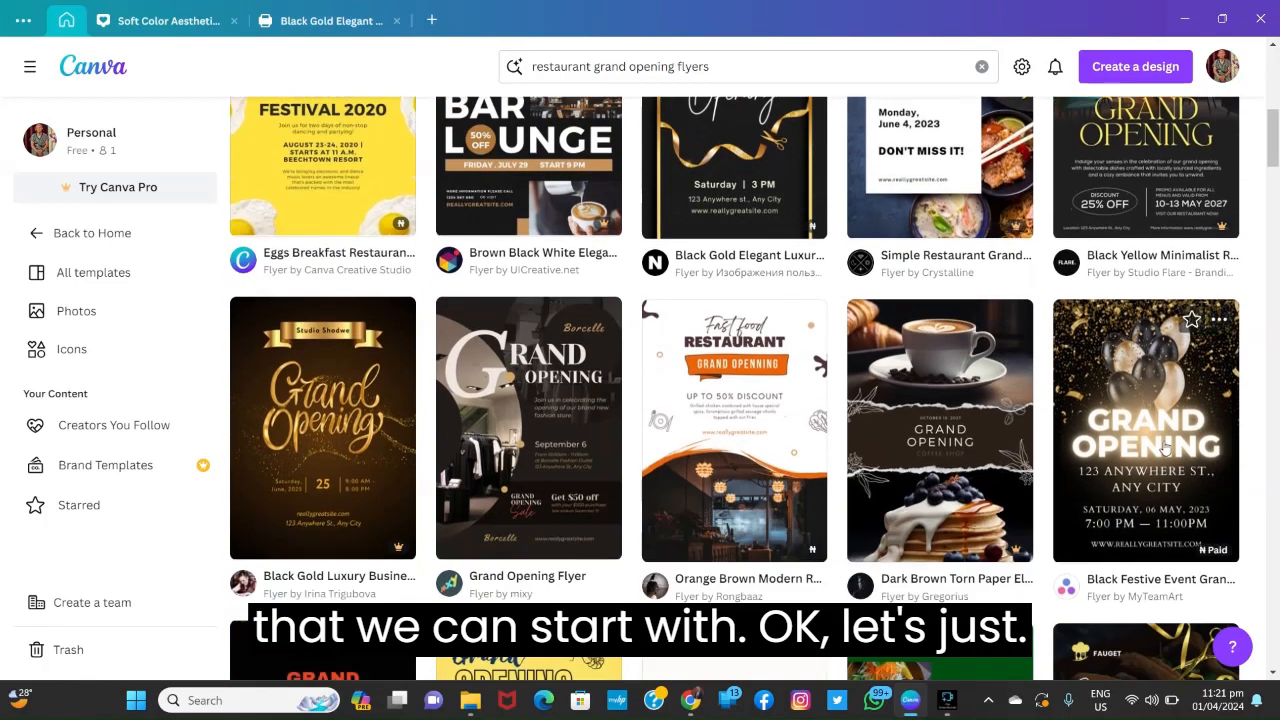
pyautogui.click(1197, 509)
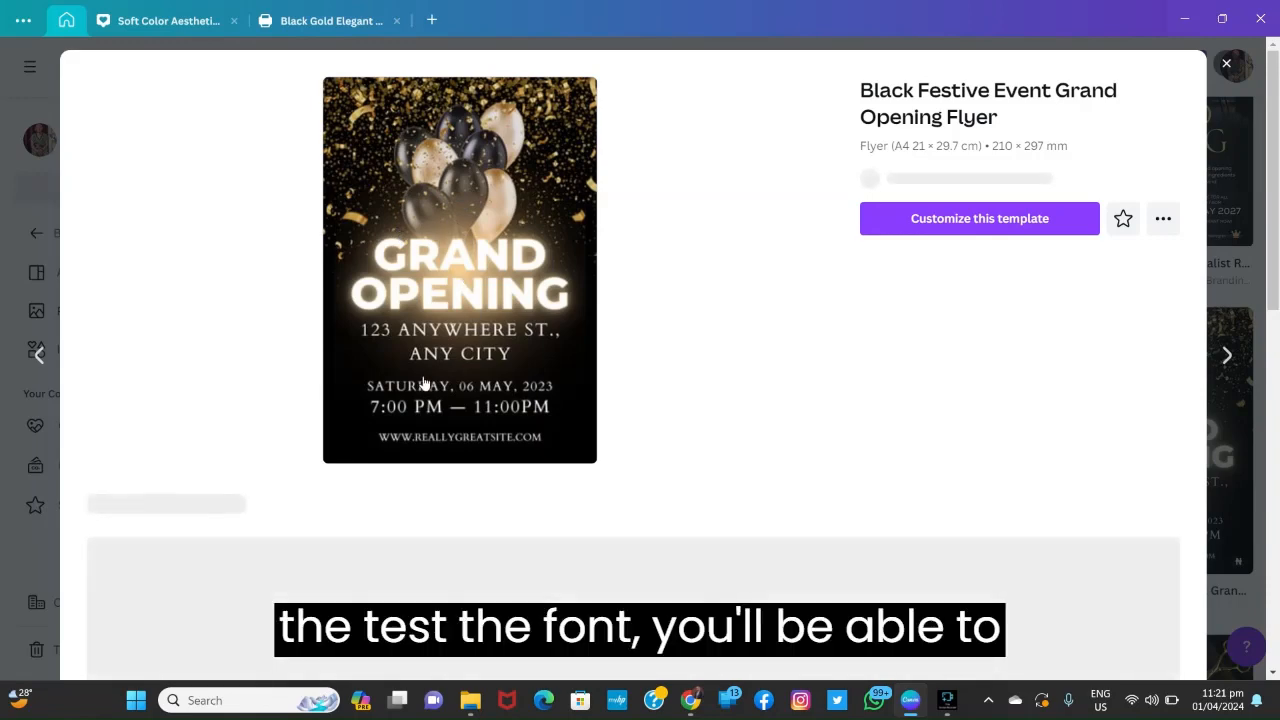
pyautogui.scroll(-2, 474, 369)
pyautogui.scroll(2, 474, 369)
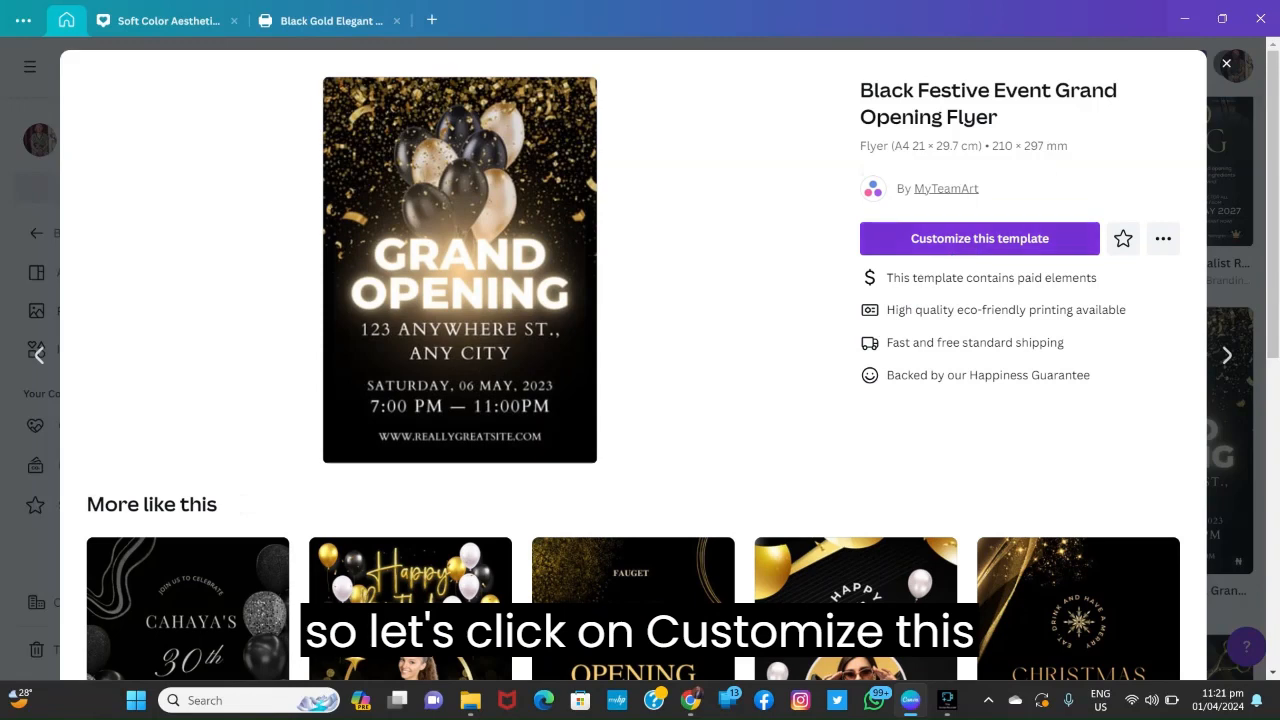
pyautogui.click(968, 249)
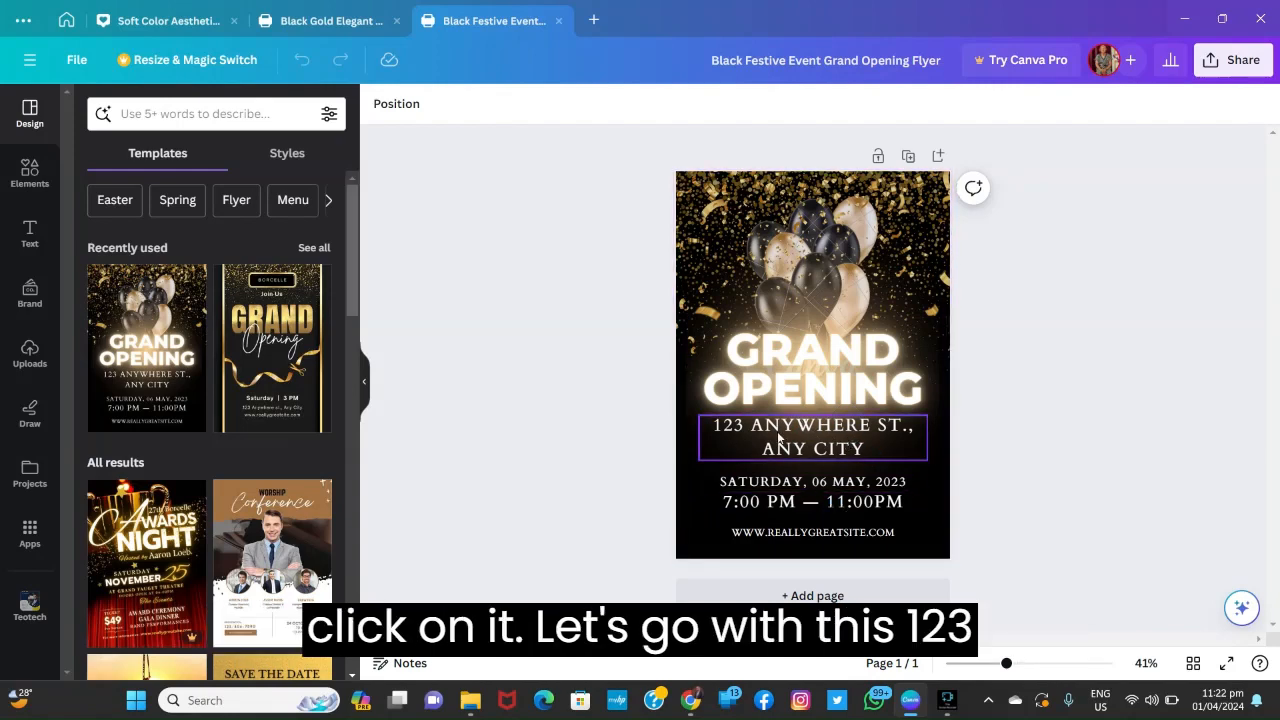
# Replace the placeholder address beneath the Grand Opening headline with the venue's street address
pyautogui.doubleClick(831, 437)
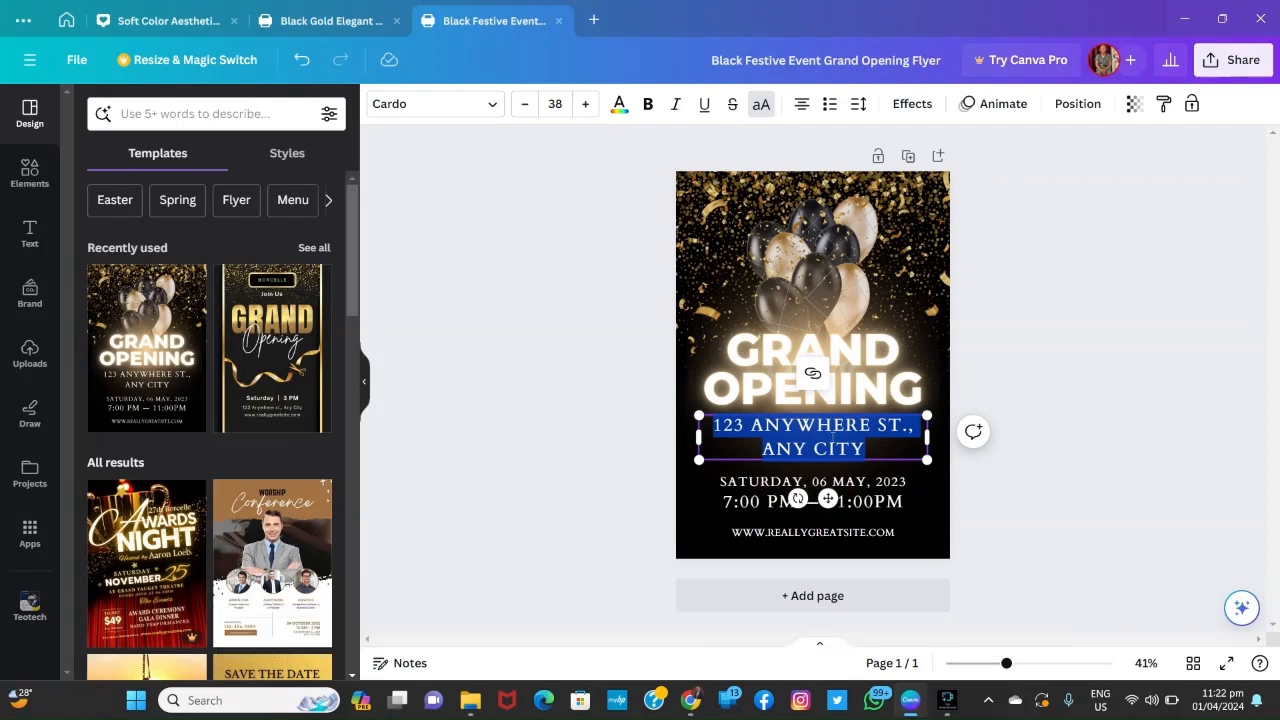
pyautogui.write('NO')
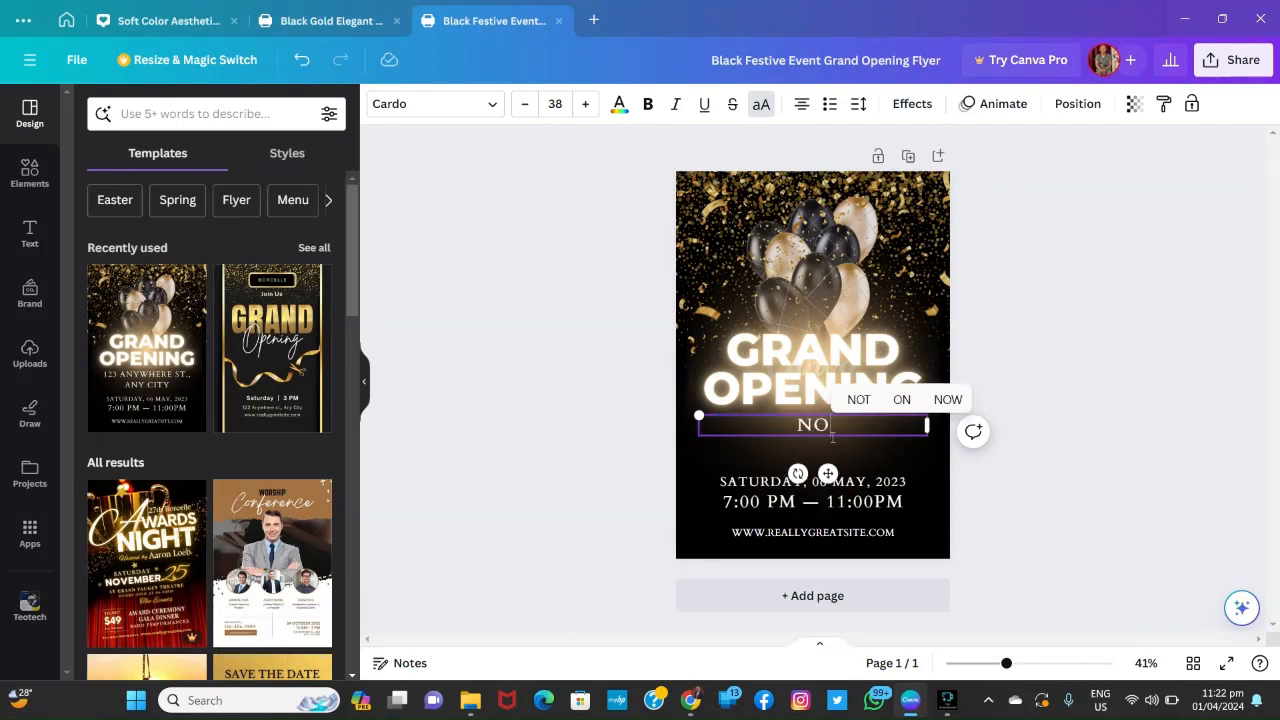
pyautogui.write(' 5 OLD')
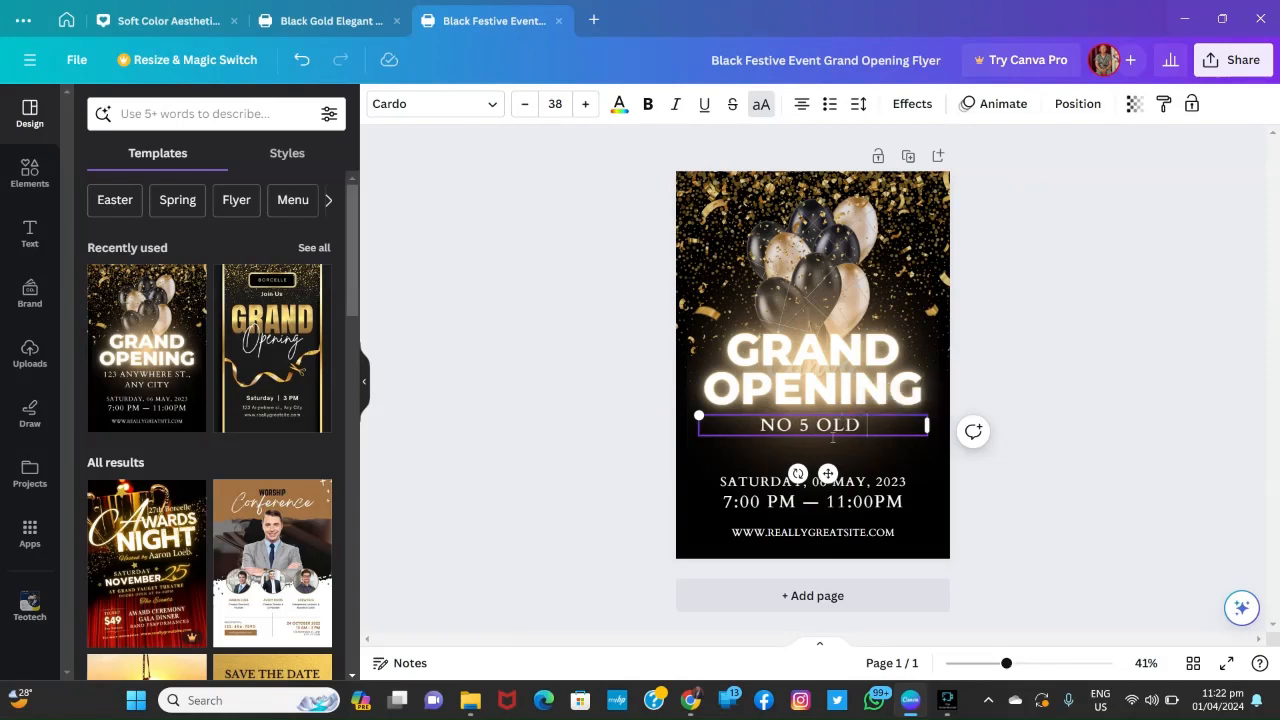
pyautogui.write(' ROAD')
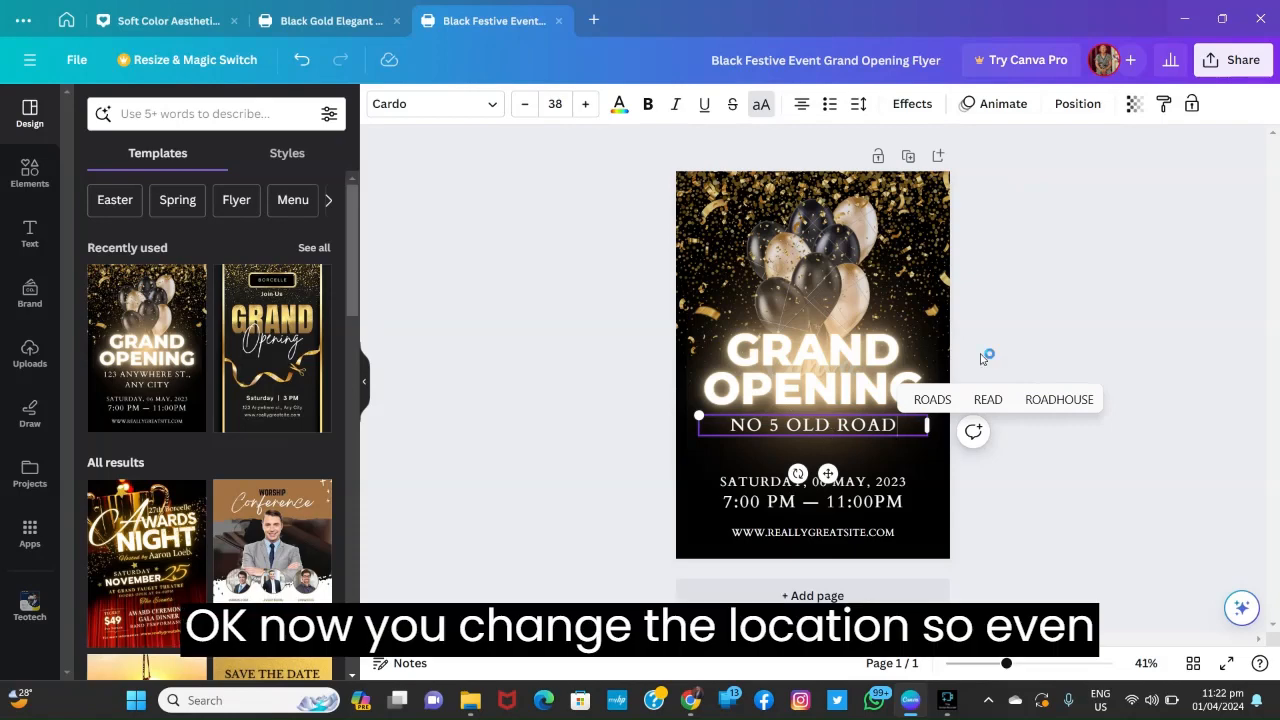
pyautogui.click(1024, 306)
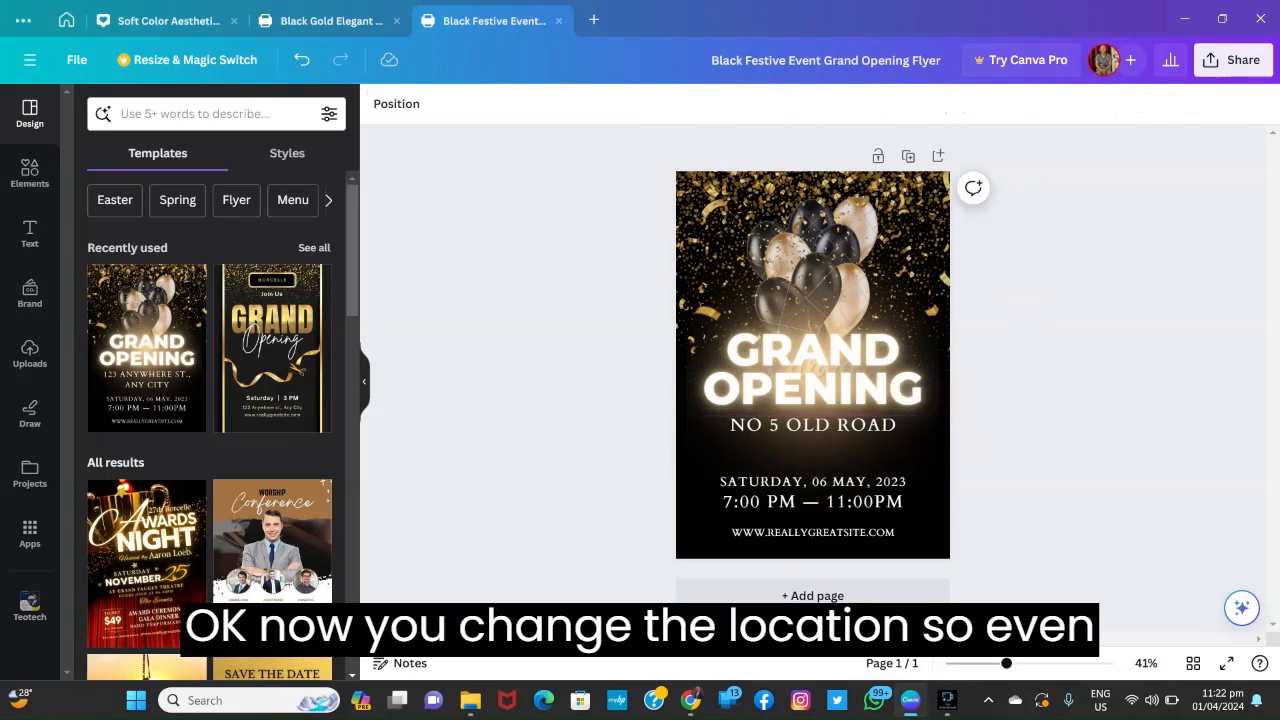
# Change the event's start time on the flyer to 9:00 PM
pyautogui.doubleClick(747, 500)
pyautogui.click(735, 501)
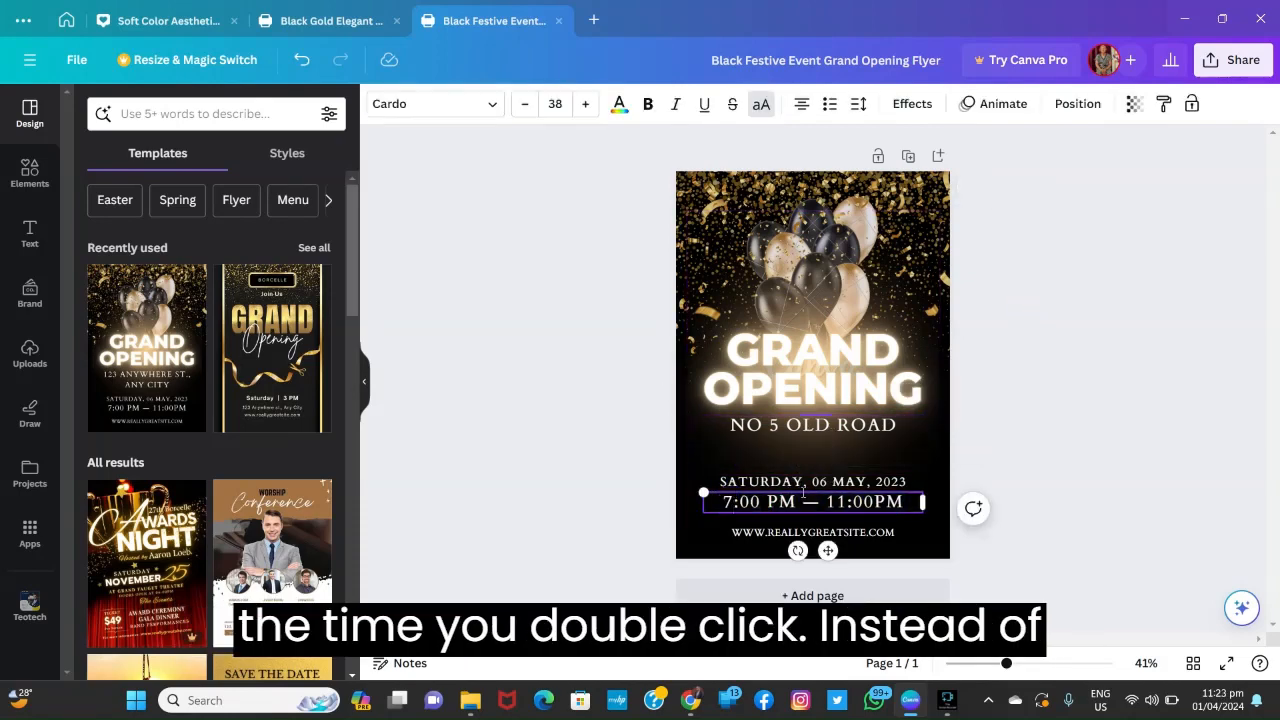
pyautogui.press('BackSpace')
pyautogui.write('9')
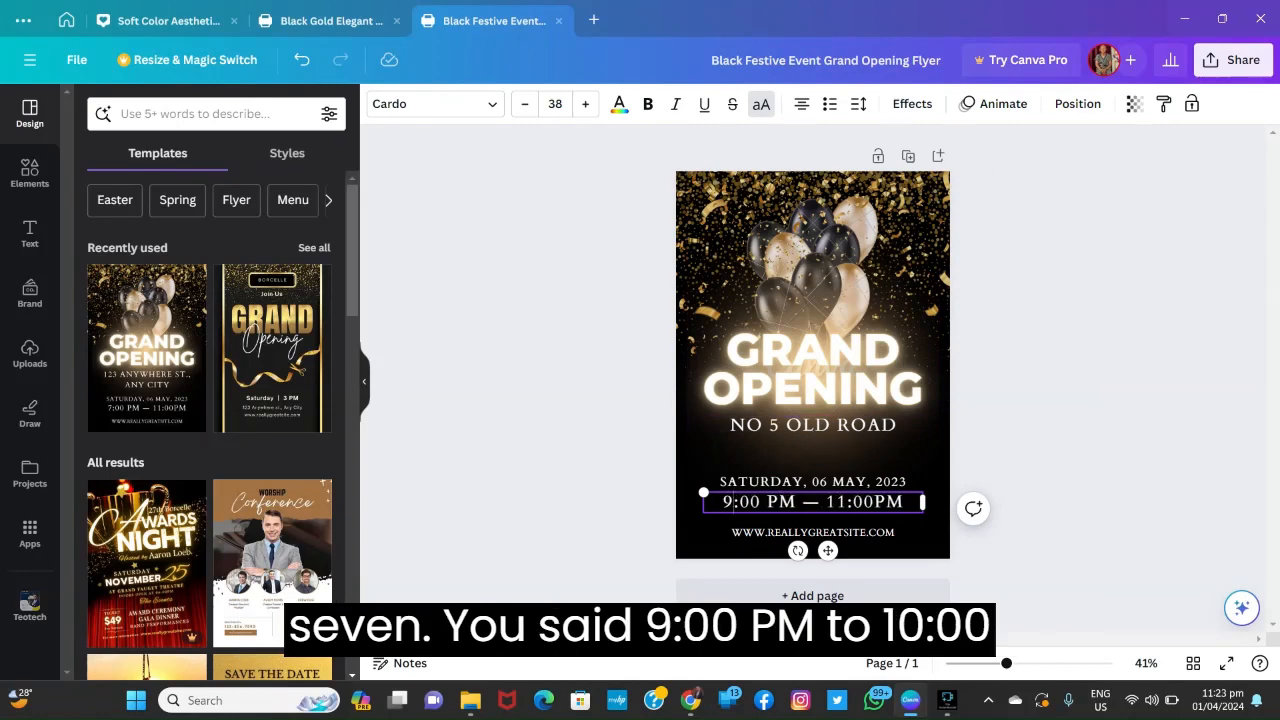
# Replace the placeholder website at the foot of the flyer with TOETECH.COM
pyautogui.click(880, 533)
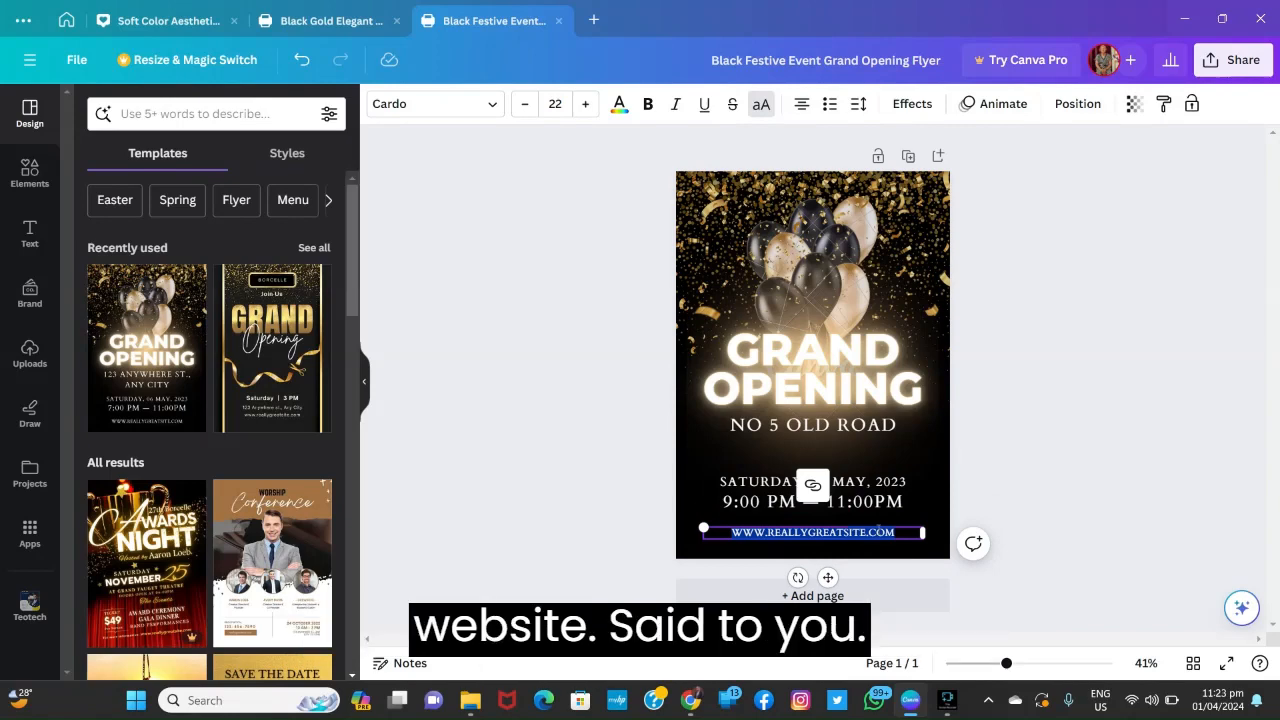
pyautogui.doubleClick(880, 532)
pyautogui.write('TO')
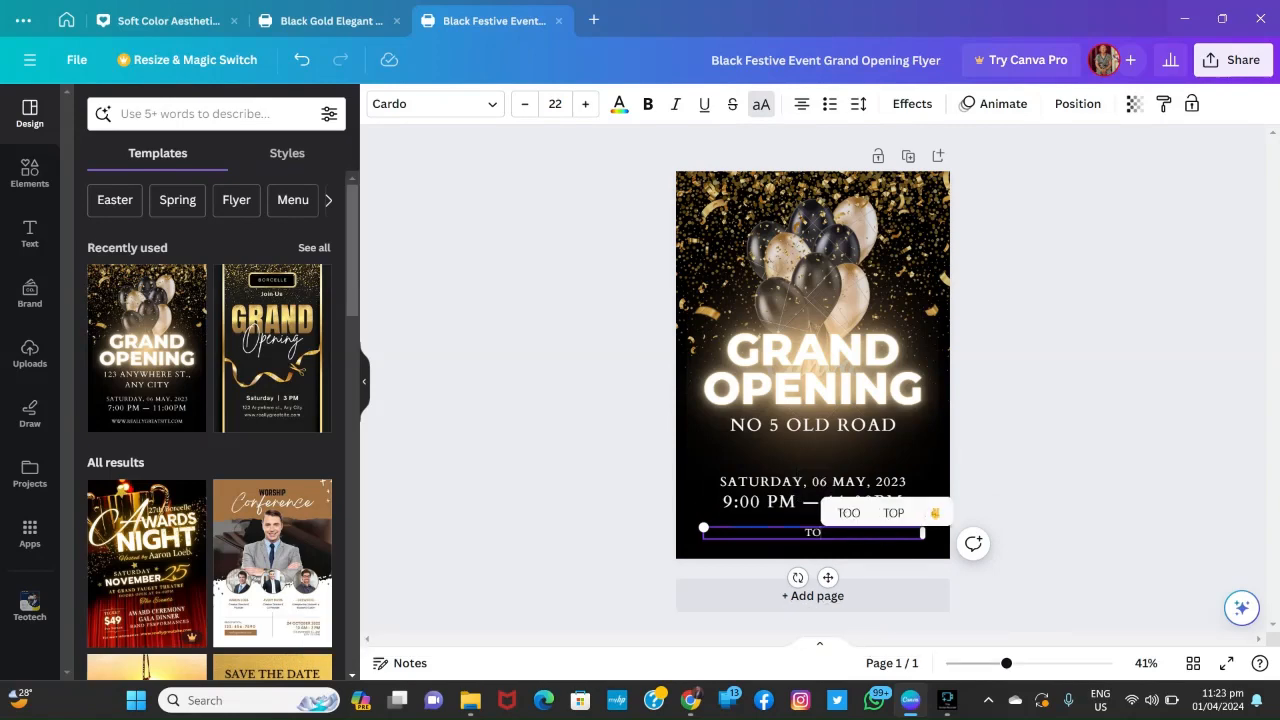
pyautogui.write('ETECH')
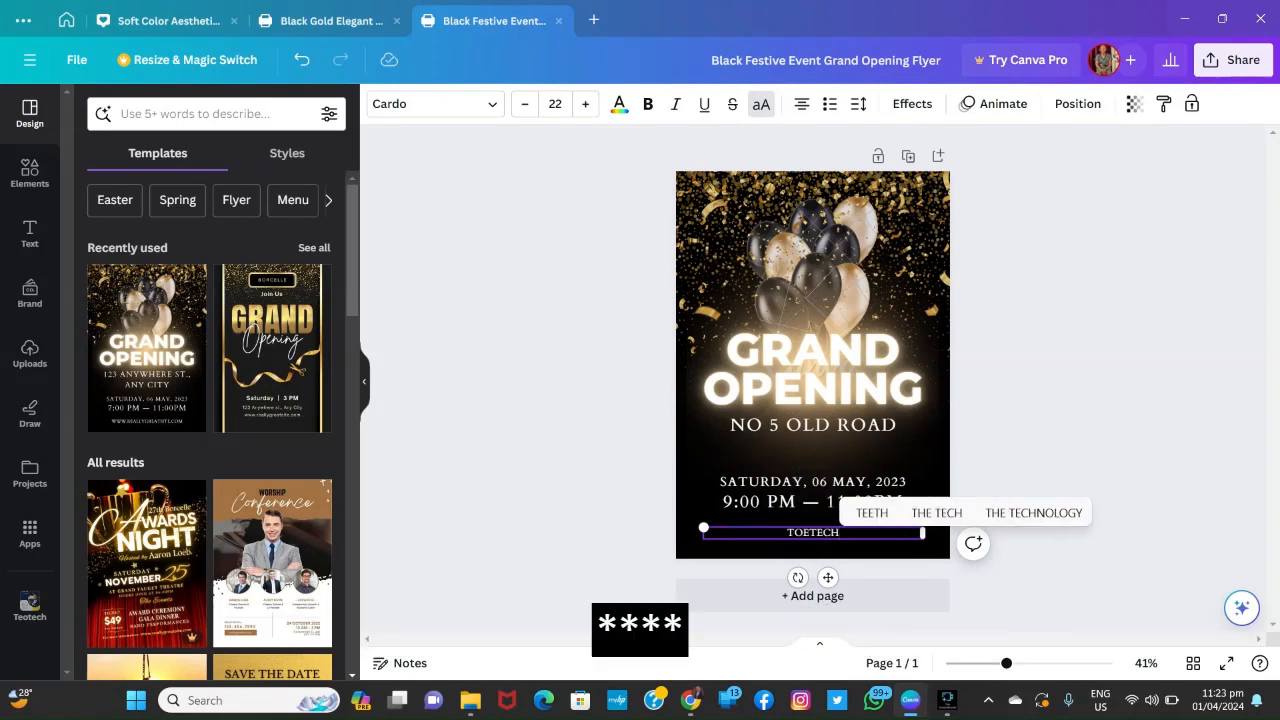
pyautogui.write('.C')
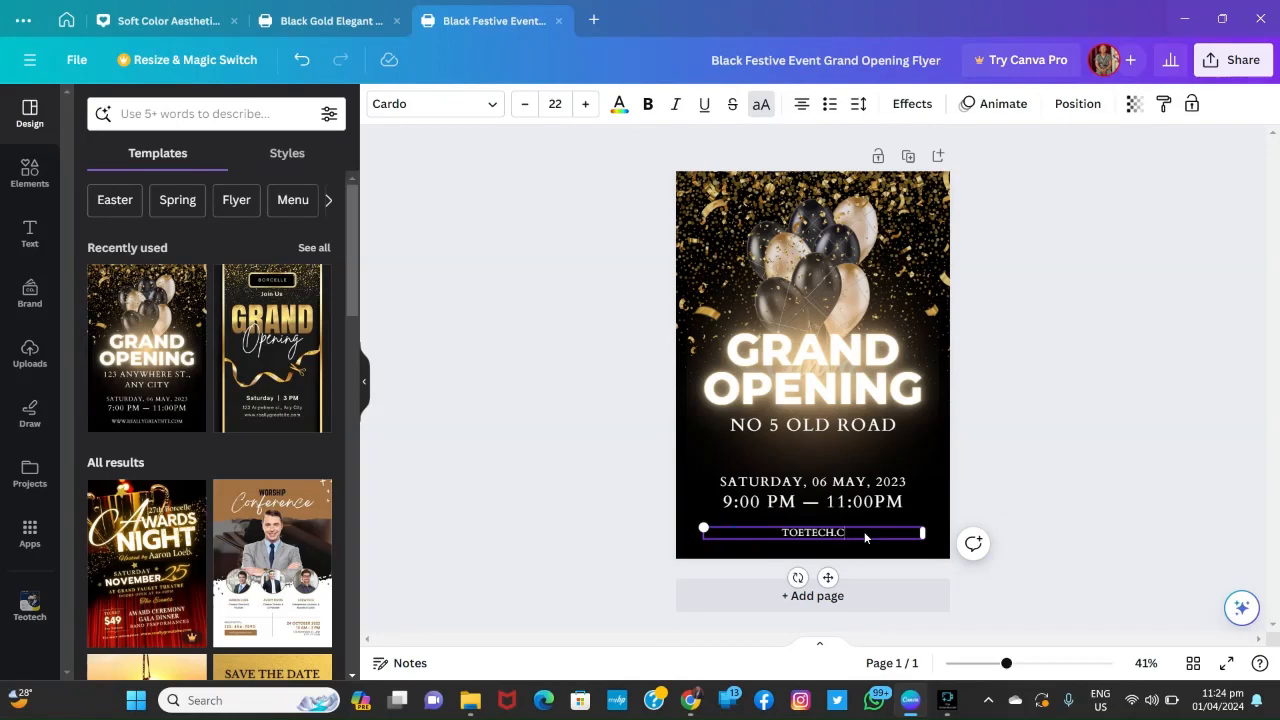
pyautogui.write('OM')
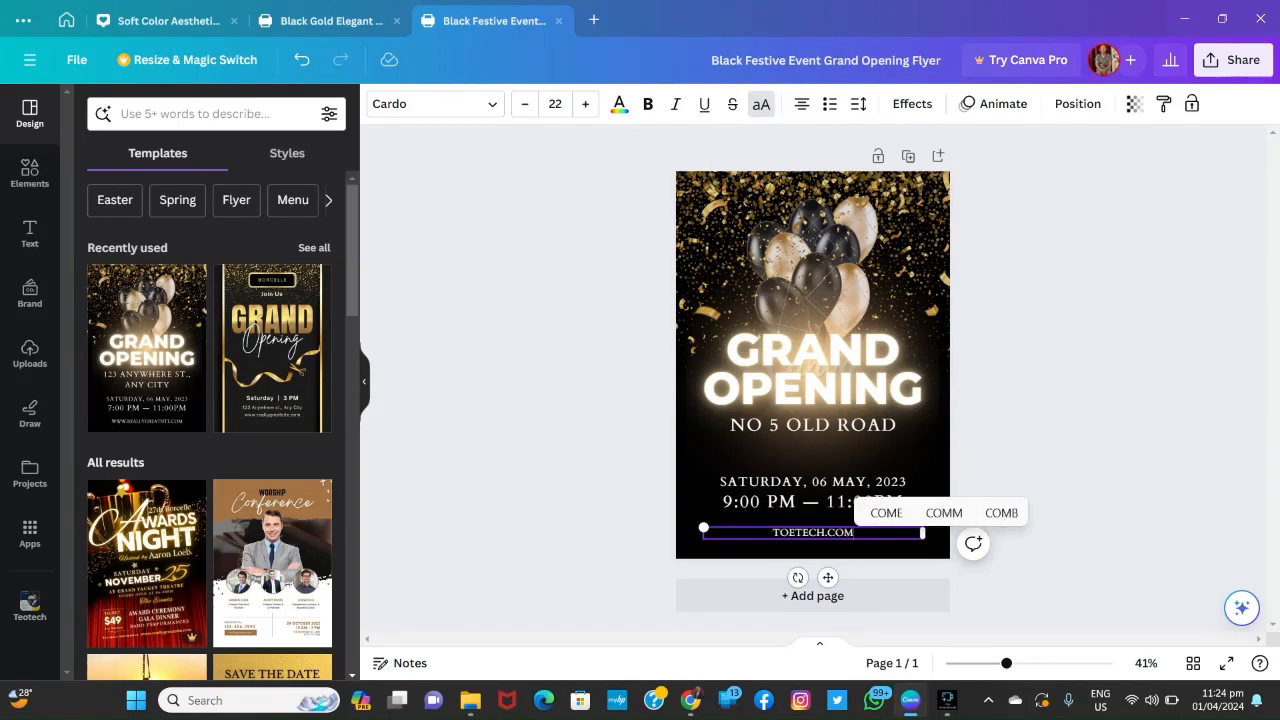
pyautogui.click(963, 437)
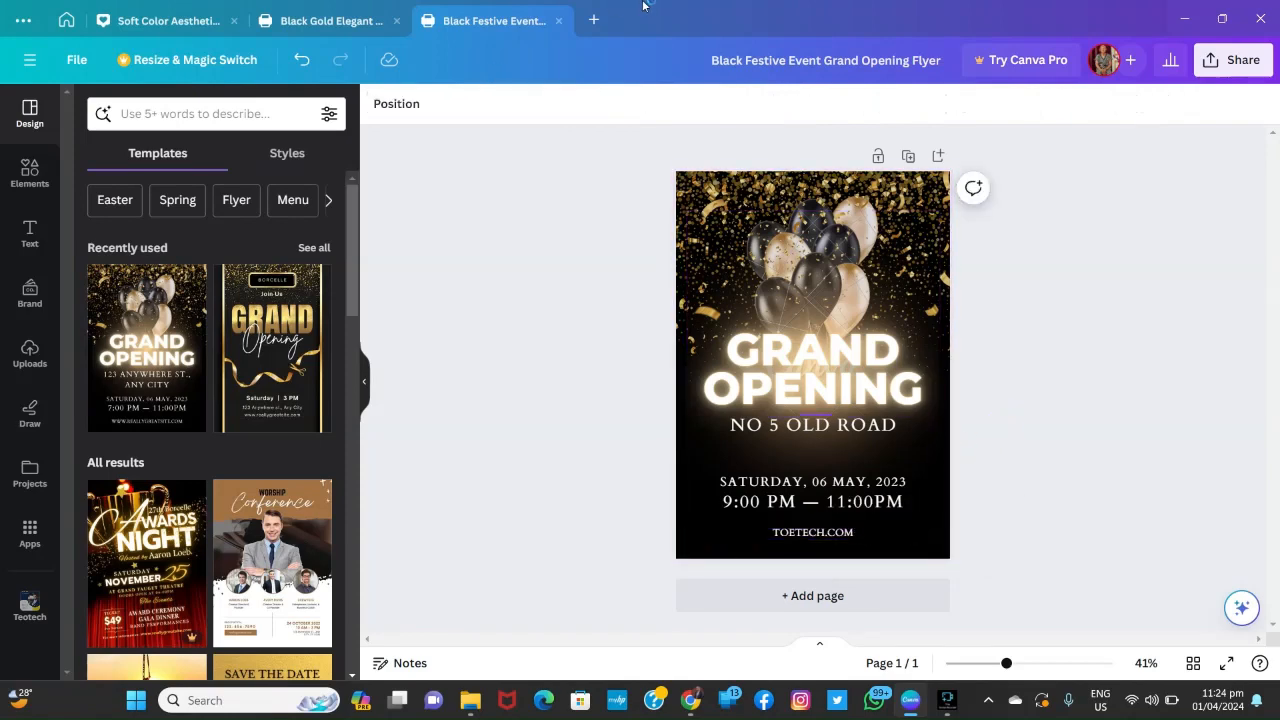
# Move the watermarked glow image behind the headline slightly upward and check its watermark removal option
pyautogui.click(845, 272)
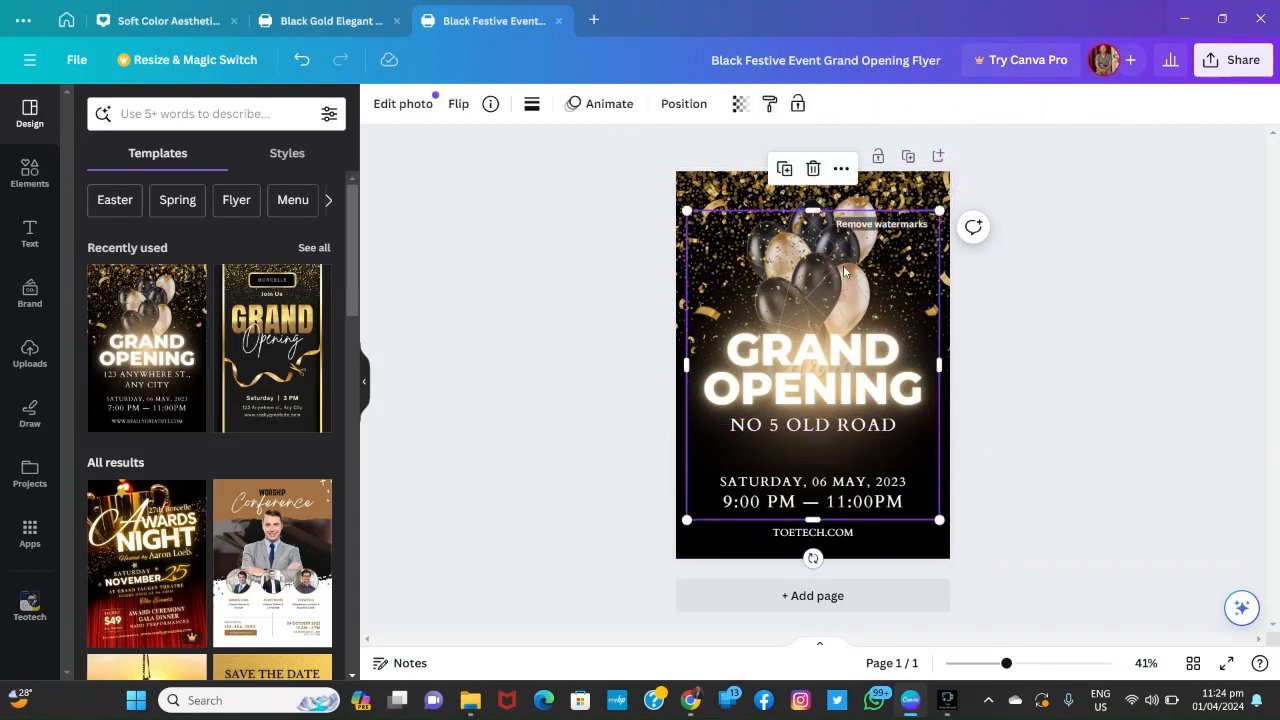
pyautogui.moveTo(878, 275); pyautogui.dragTo(860, 323)
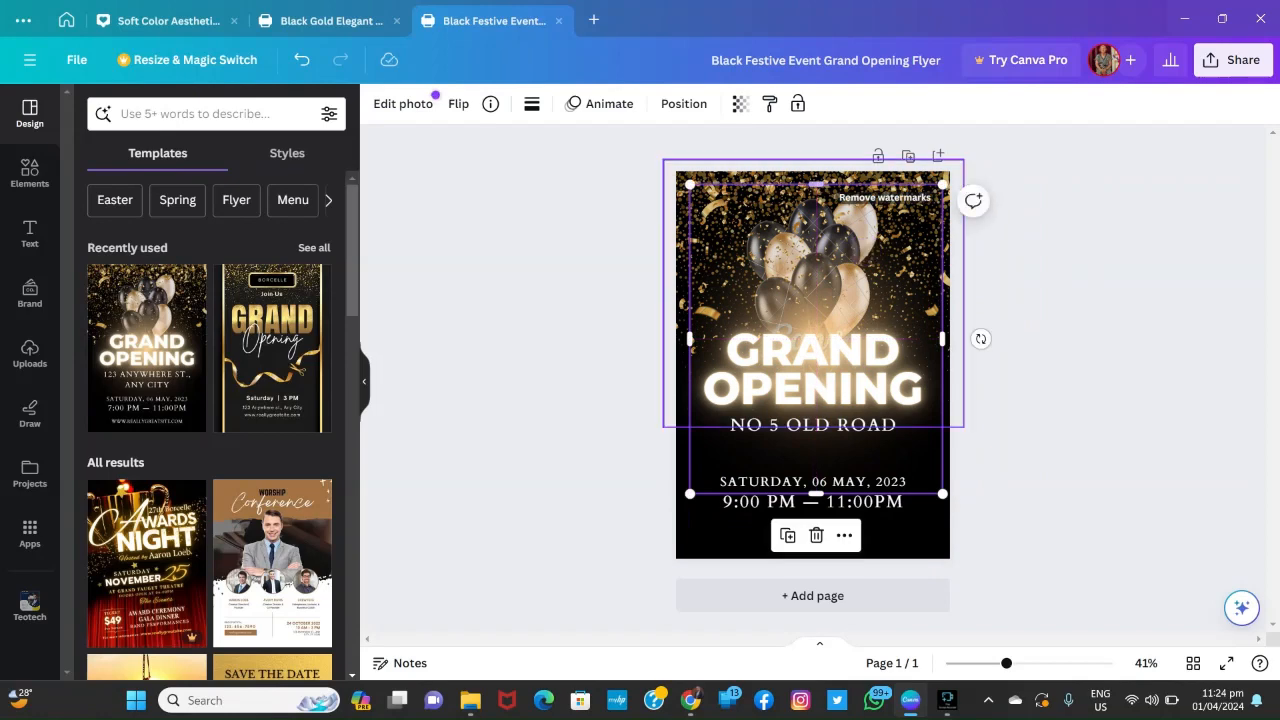
pyautogui.click(893, 197)
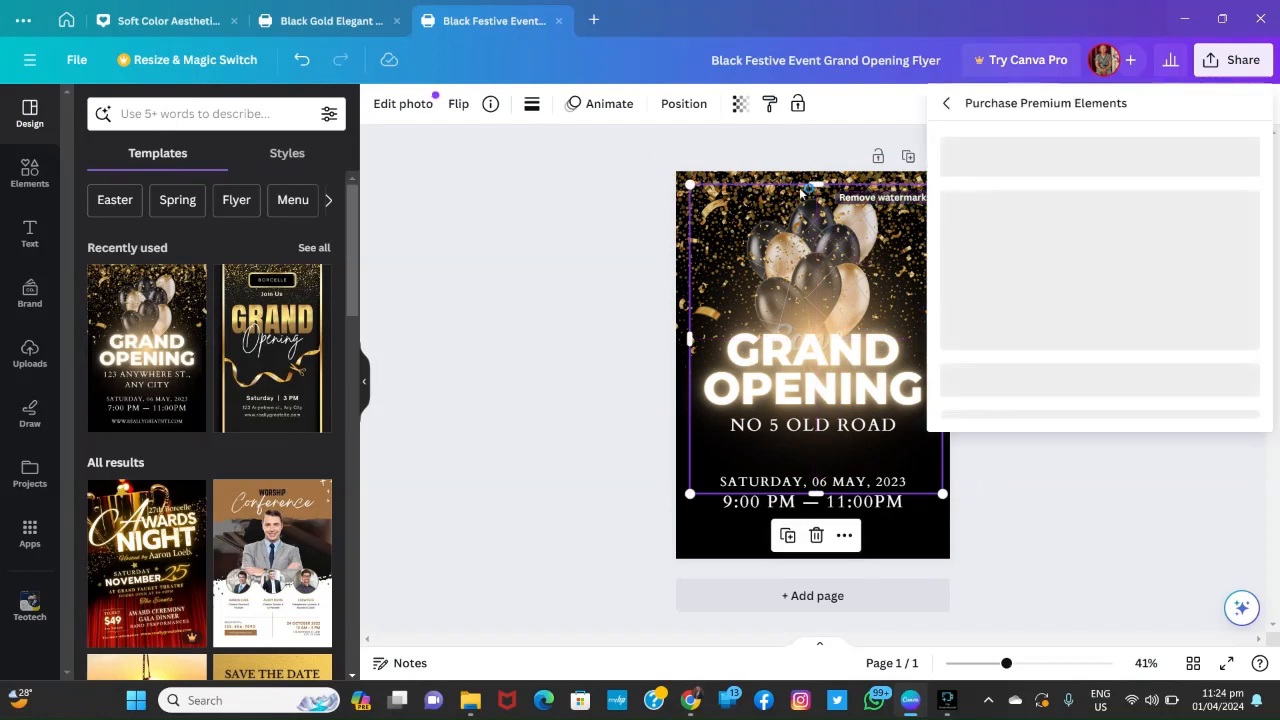
pyautogui.click(601, 271)
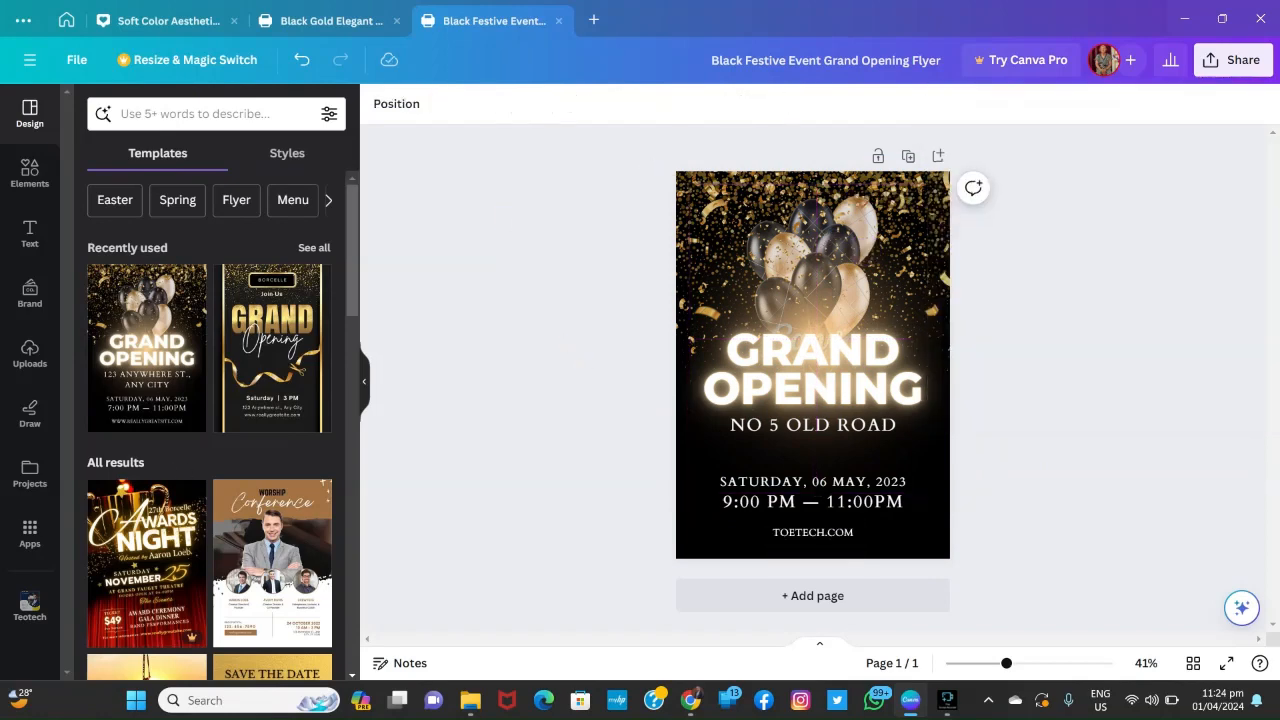
# Replace the current page with the Blue And Yellow Digital Marketing Agency Flyer template
pyautogui.scroll(-5, 157, 366)
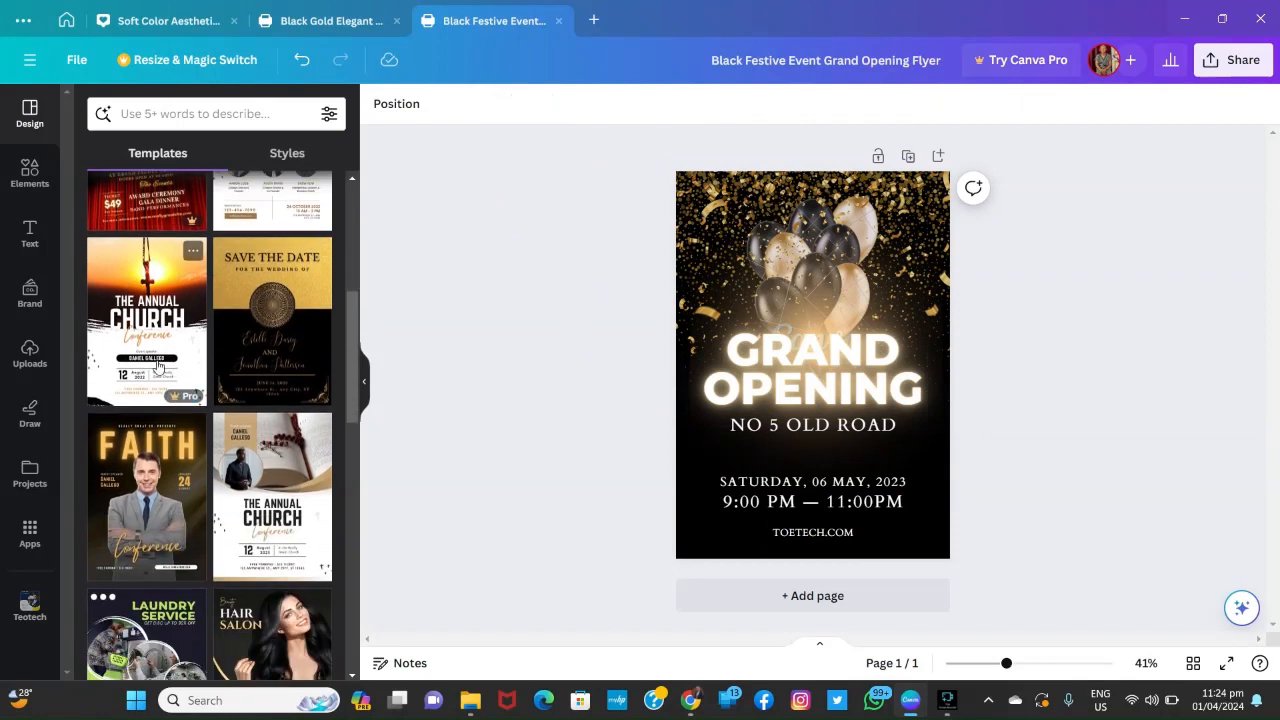
pyautogui.scroll(-3, 191, 318)
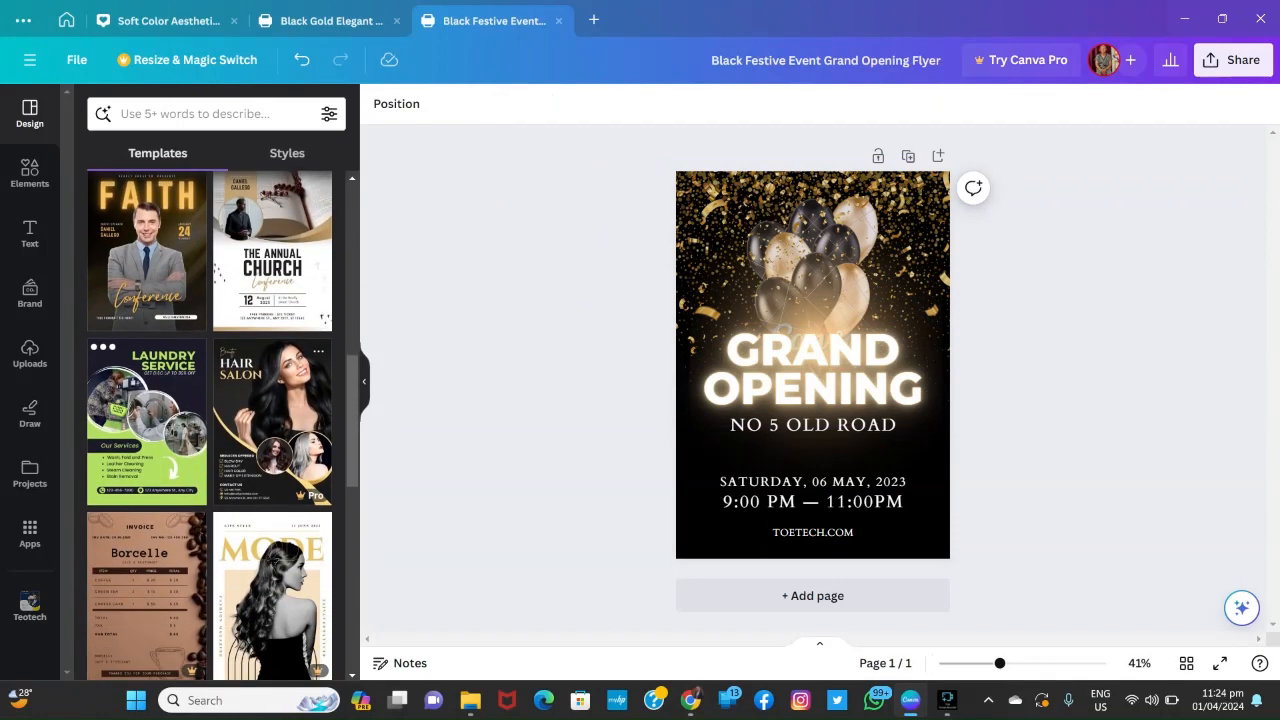
pyautogui.scroll(-4, 243, 381)
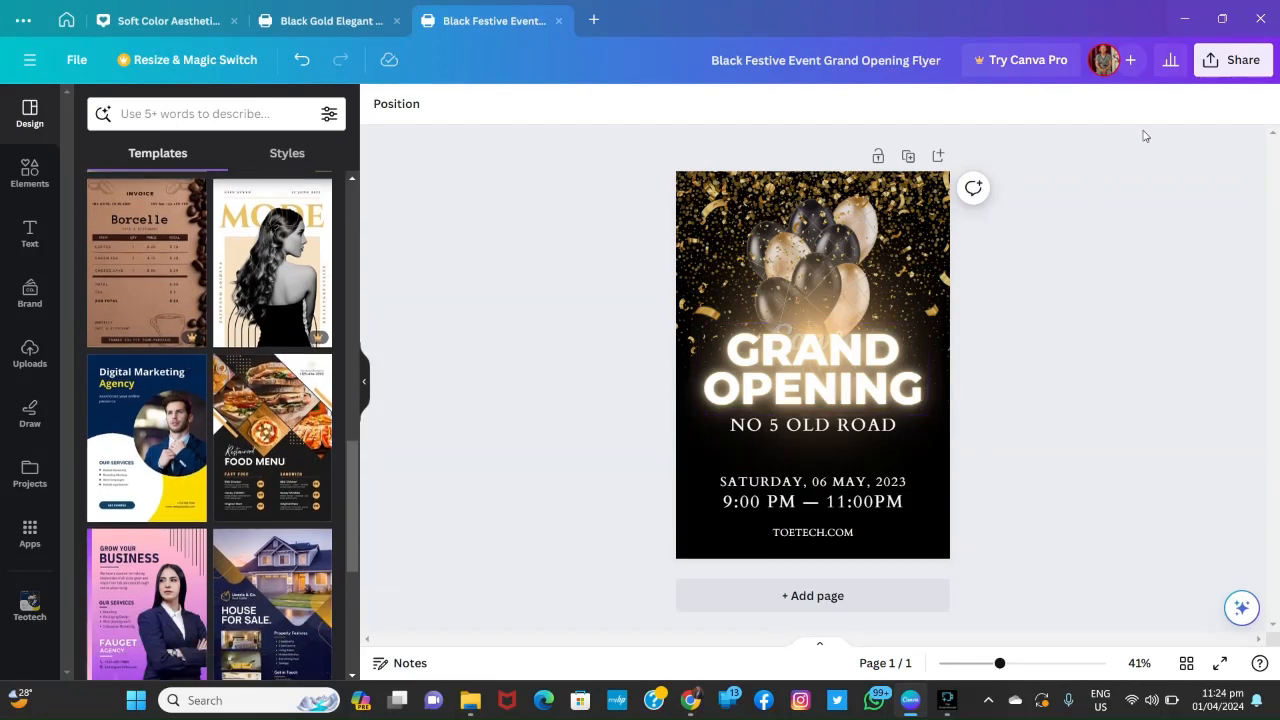
pyautogui.click(141, 405)
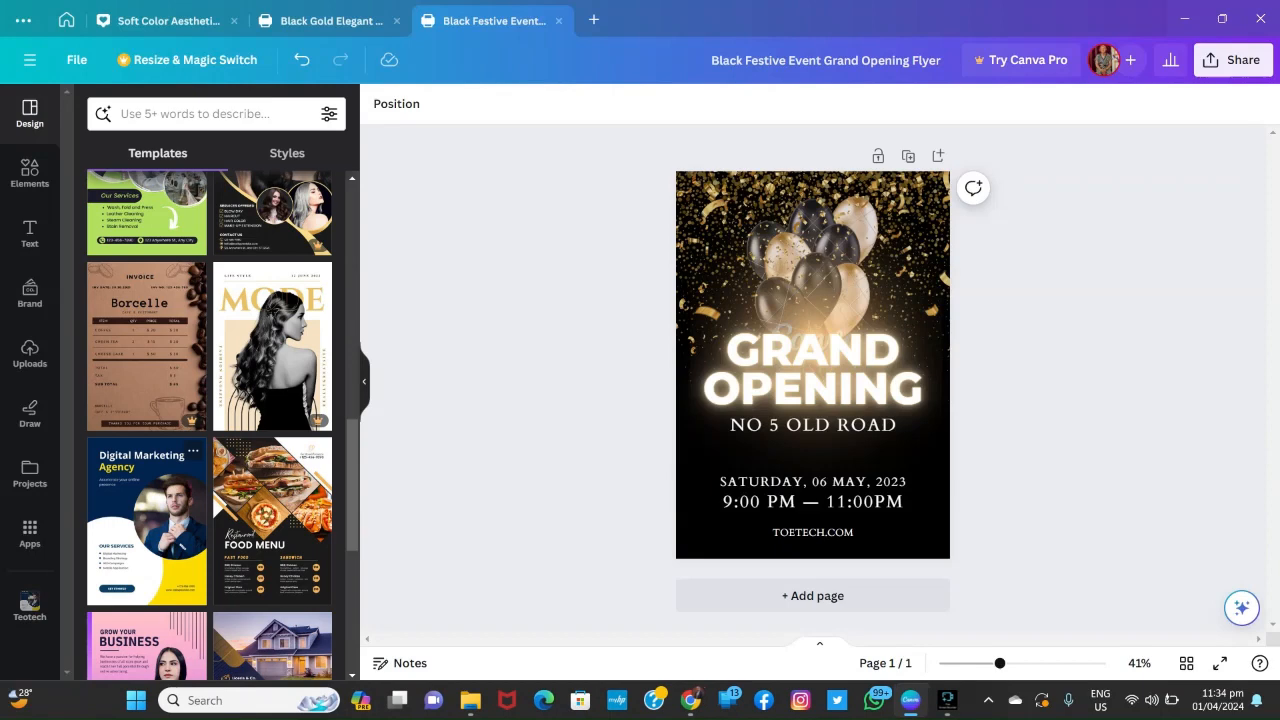
pyautogui.click(146, 520)
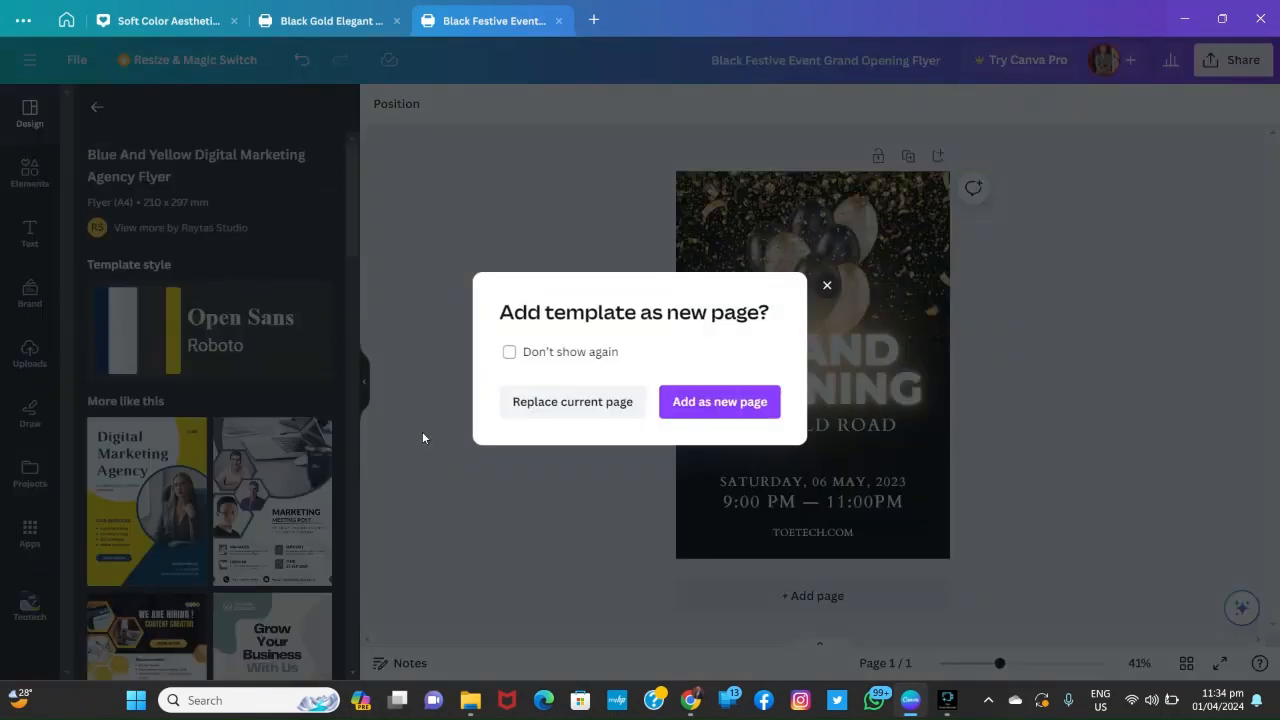
pyautogui.click(534, 412)
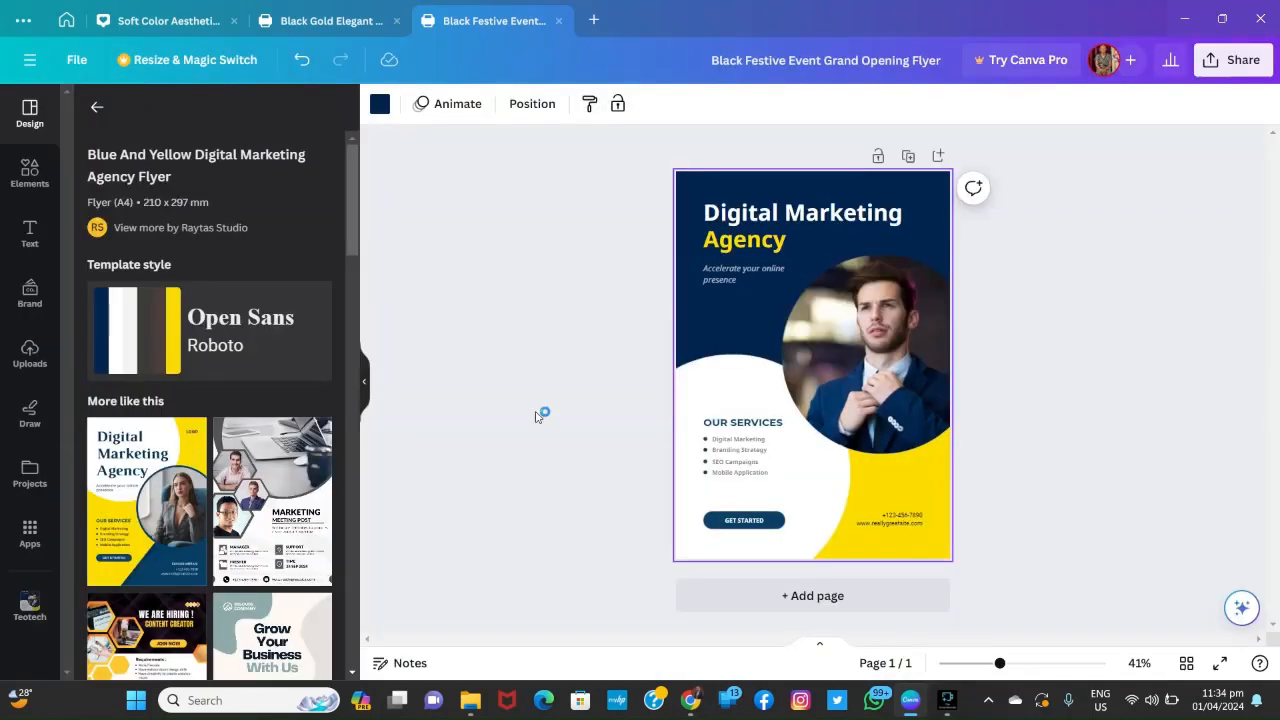
# Change the services list heading on the flyer to MY SERVICES
pyautogui.click(760, 422)
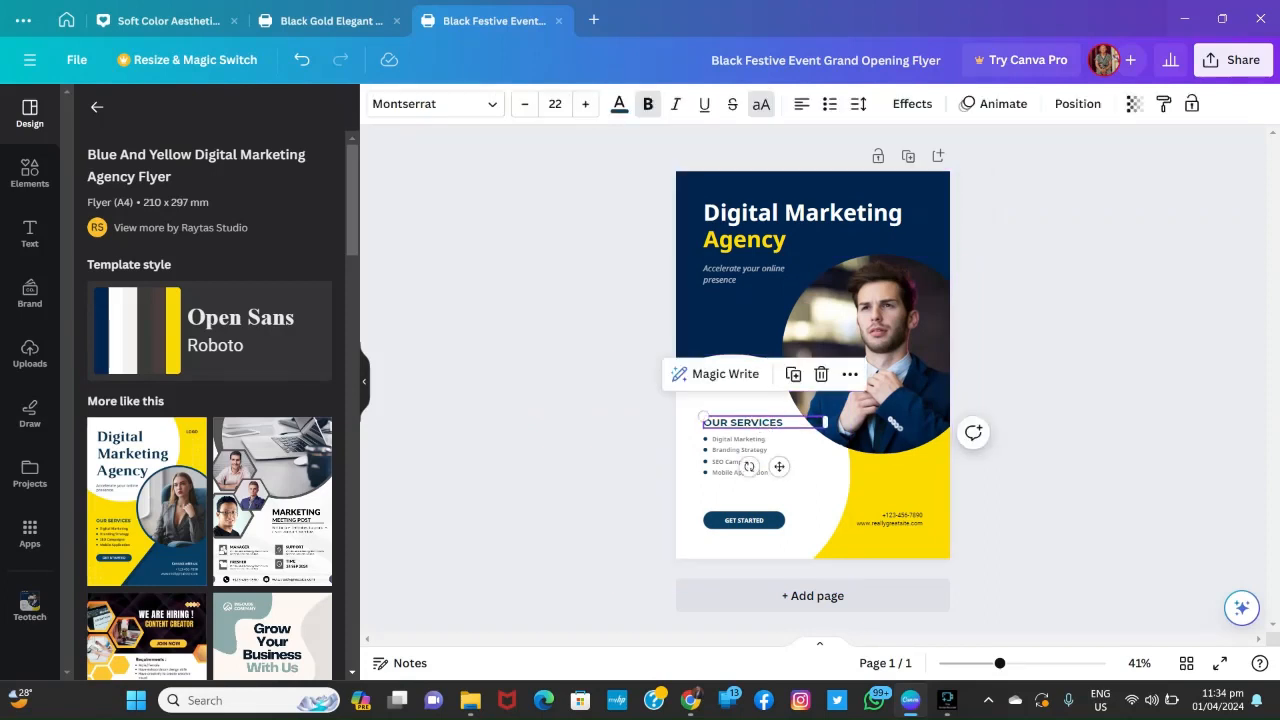
pyautogui.doubleClick(732, 422)
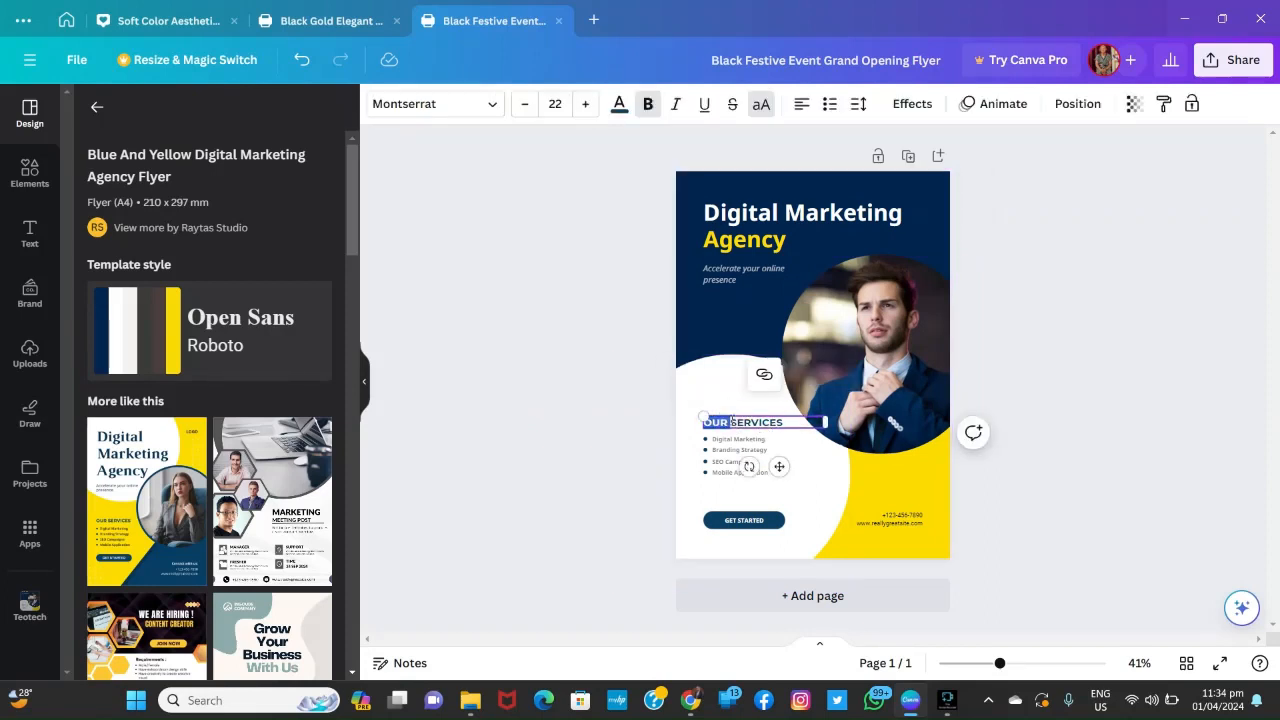
pyautogui.write('MY')
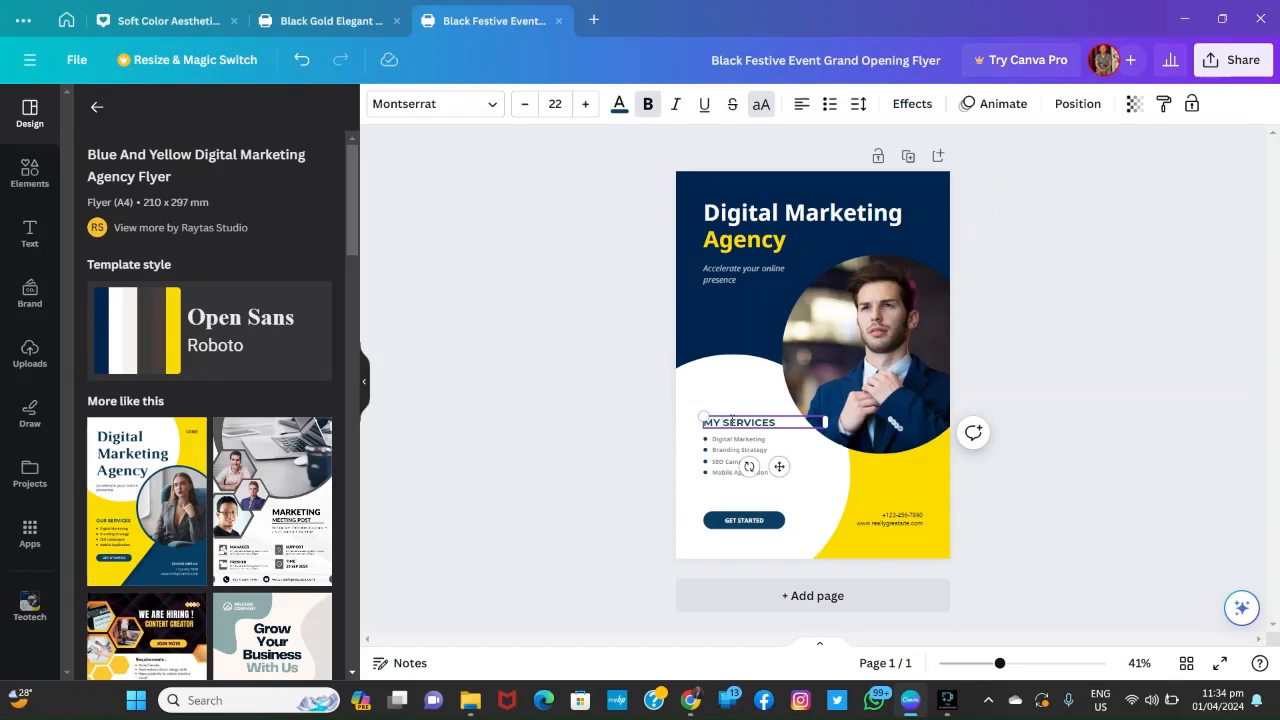
pyautogui.click(836, 486)
# Try black #000000 as the fill of the yellow shape behind the contact details and restore its yellow #fddc00
pyautogui.click(902, 492)
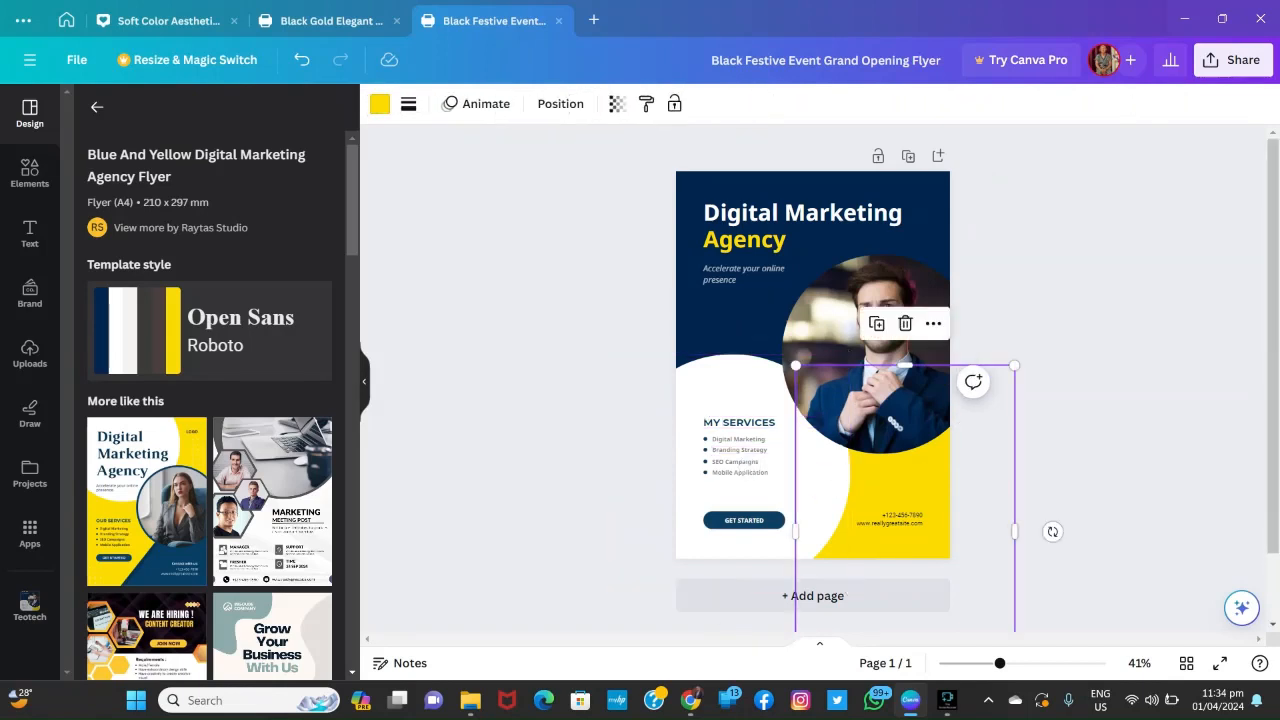
pyautogui.click(379, 104)
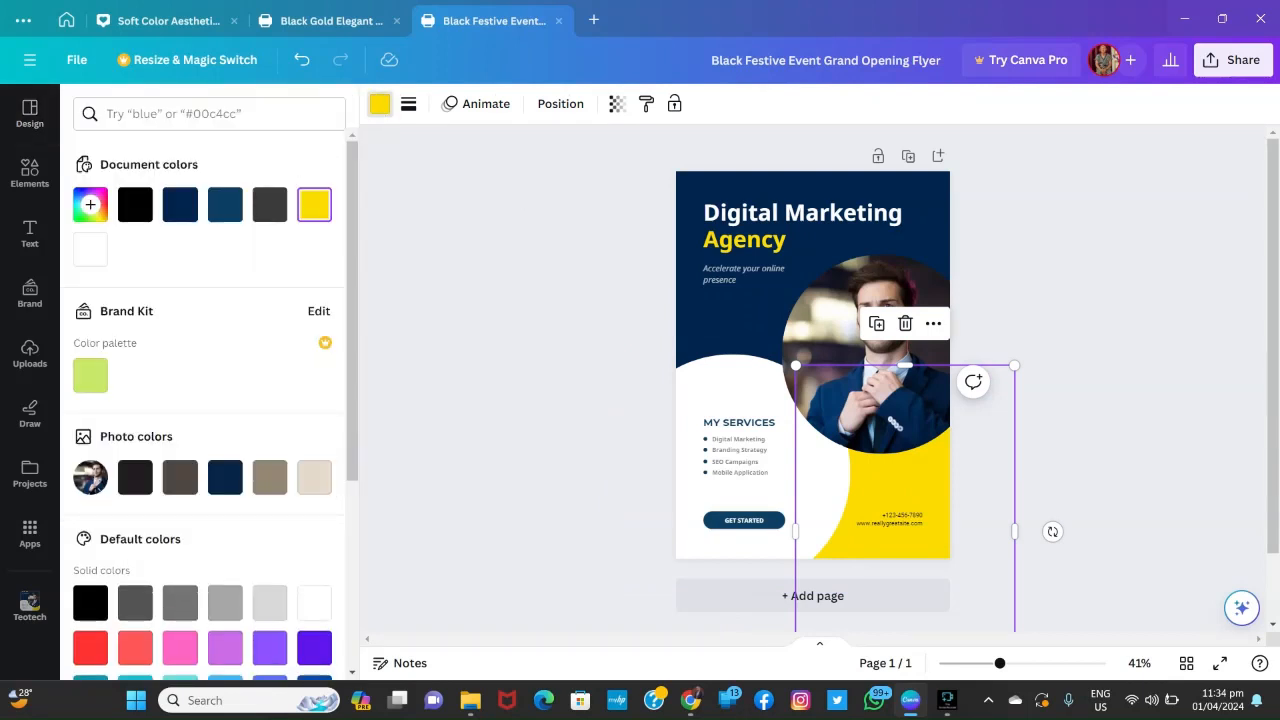
pyautogui.click(135, 204)
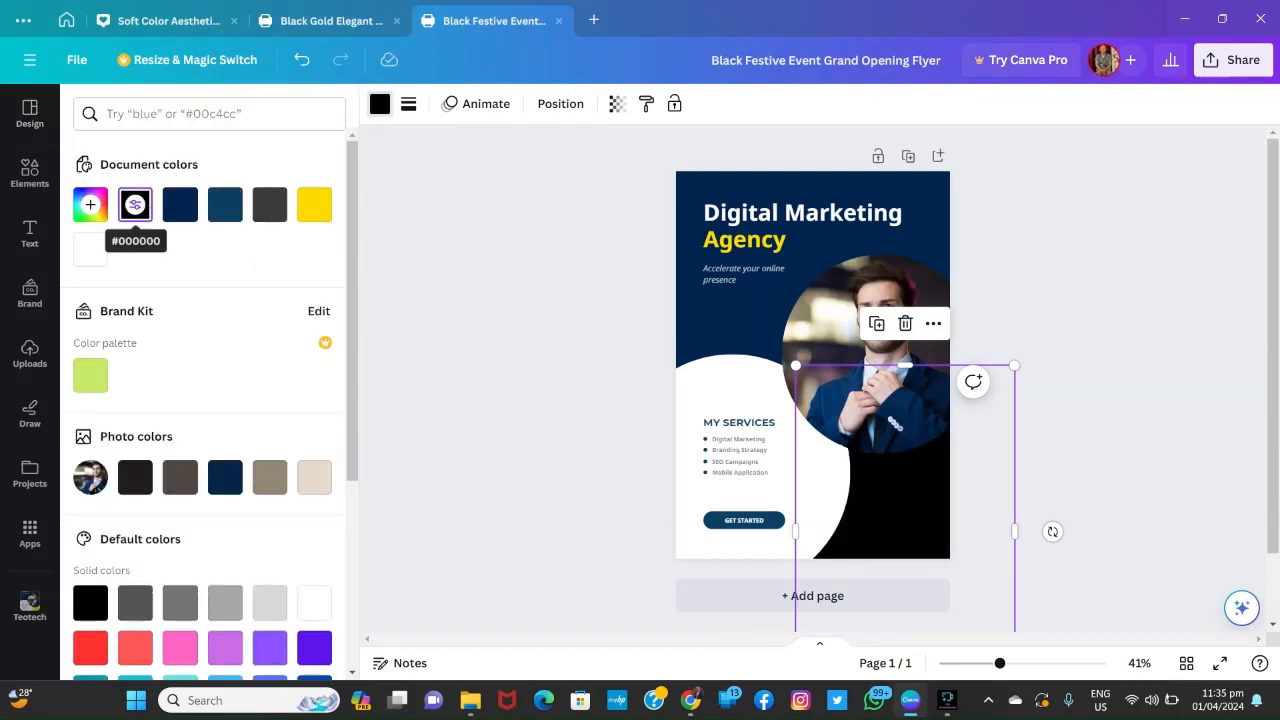
pyautogui.click(313, 205)
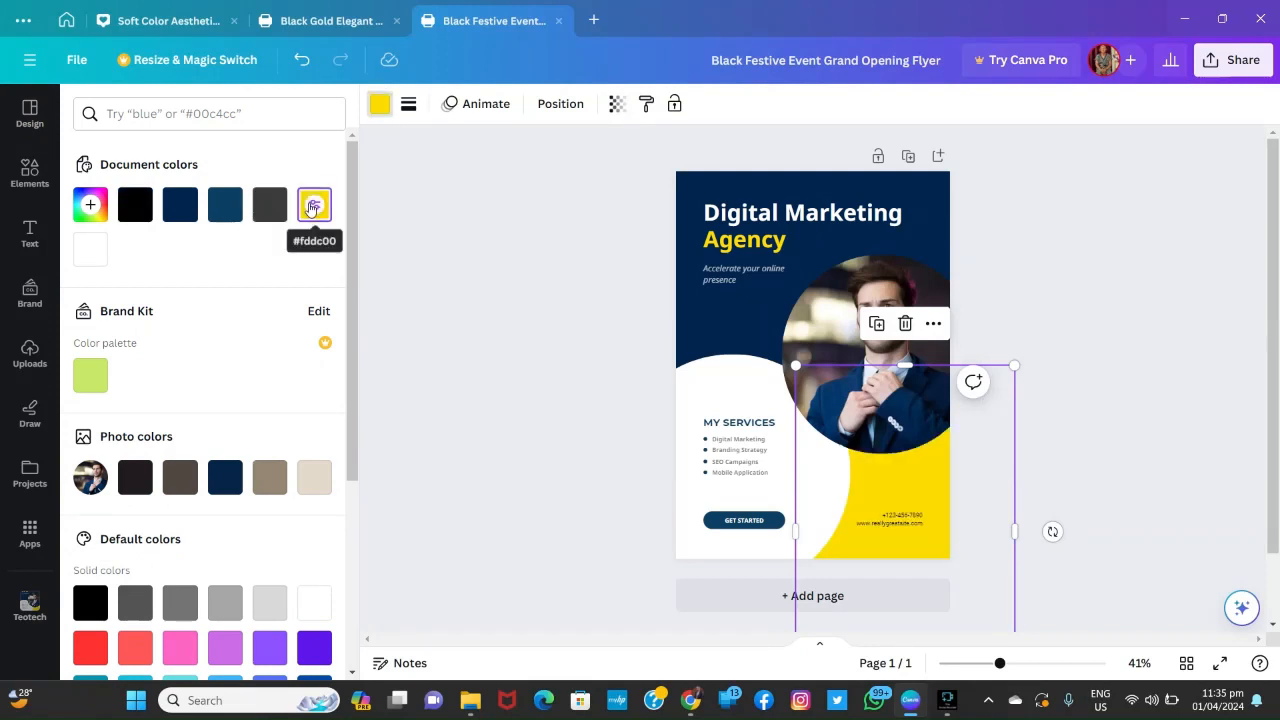
pyautogui.click(622, 319)
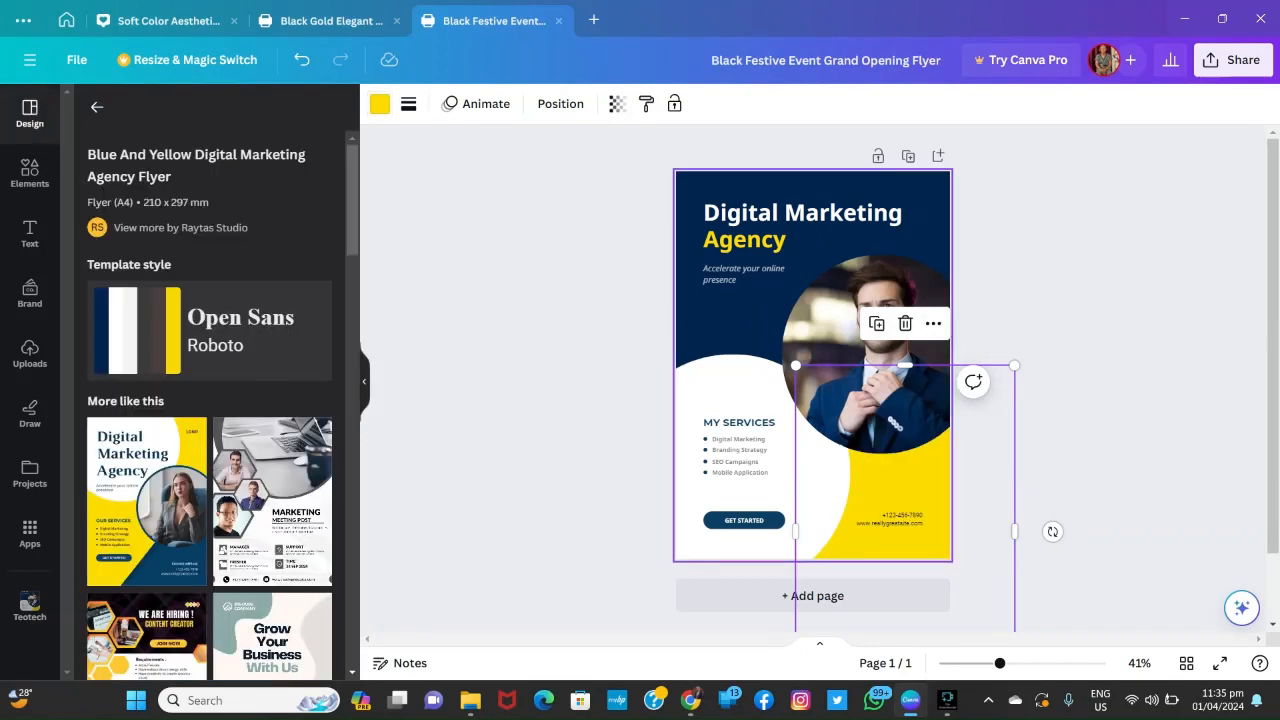
# Move the circular portrait photo slightly up and to the left on the flyer
pyautogui.click(807, 333)
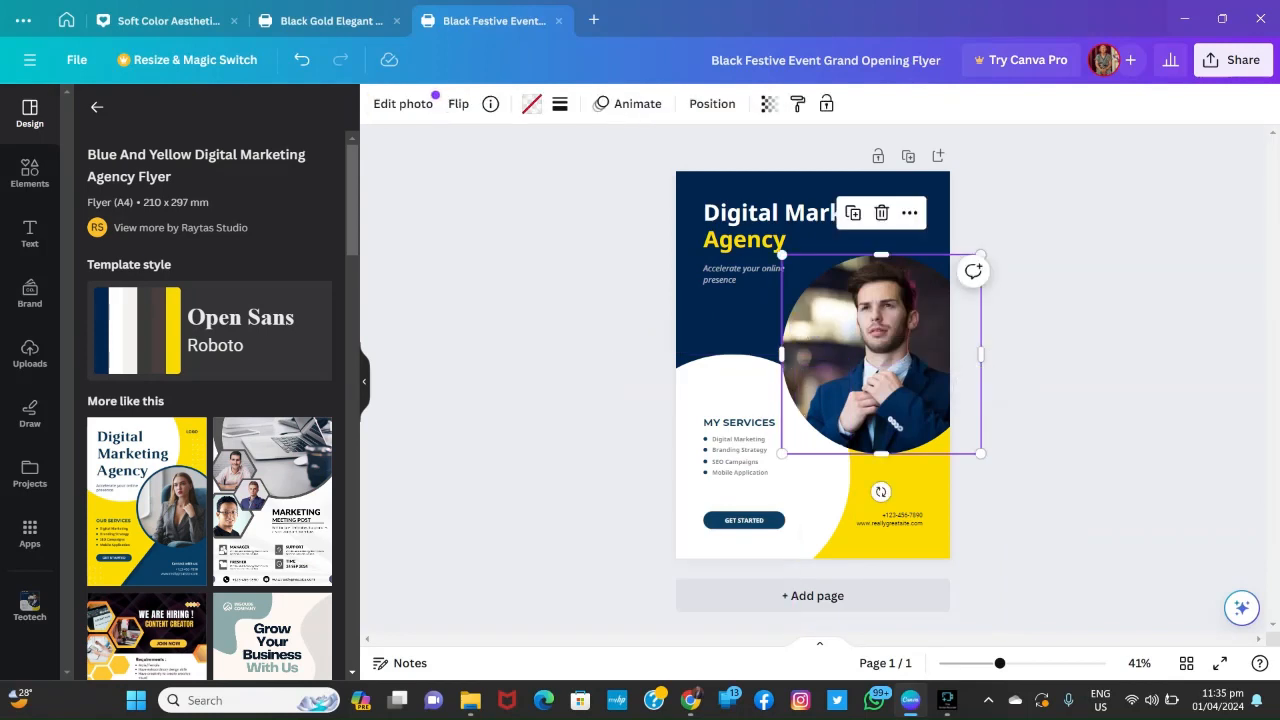
pyautogui.moveTo(853, 333)
pyautogui.mouseDown()
pyautogui.moveTo(823, 373)
pyautogui.moveTo(758, 342)
pyautogui.moveTo(834, 294)
pyautogui.moveTo(836, 311)
pyautogui.moveTo(884, 306)
pyautogui.moveTo(850, 300)
pyautogui.moveTo(834, 321)
pyautogui.mouseUp()
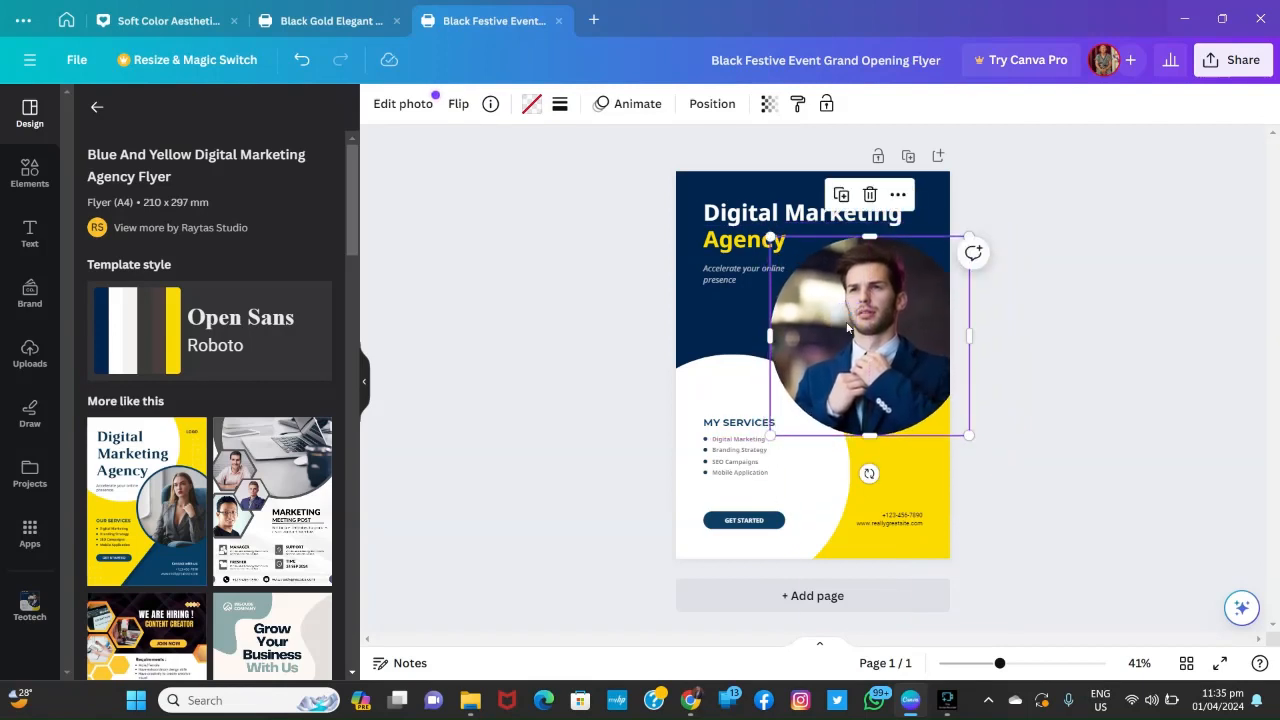
pyautogui.click(1010, 412)
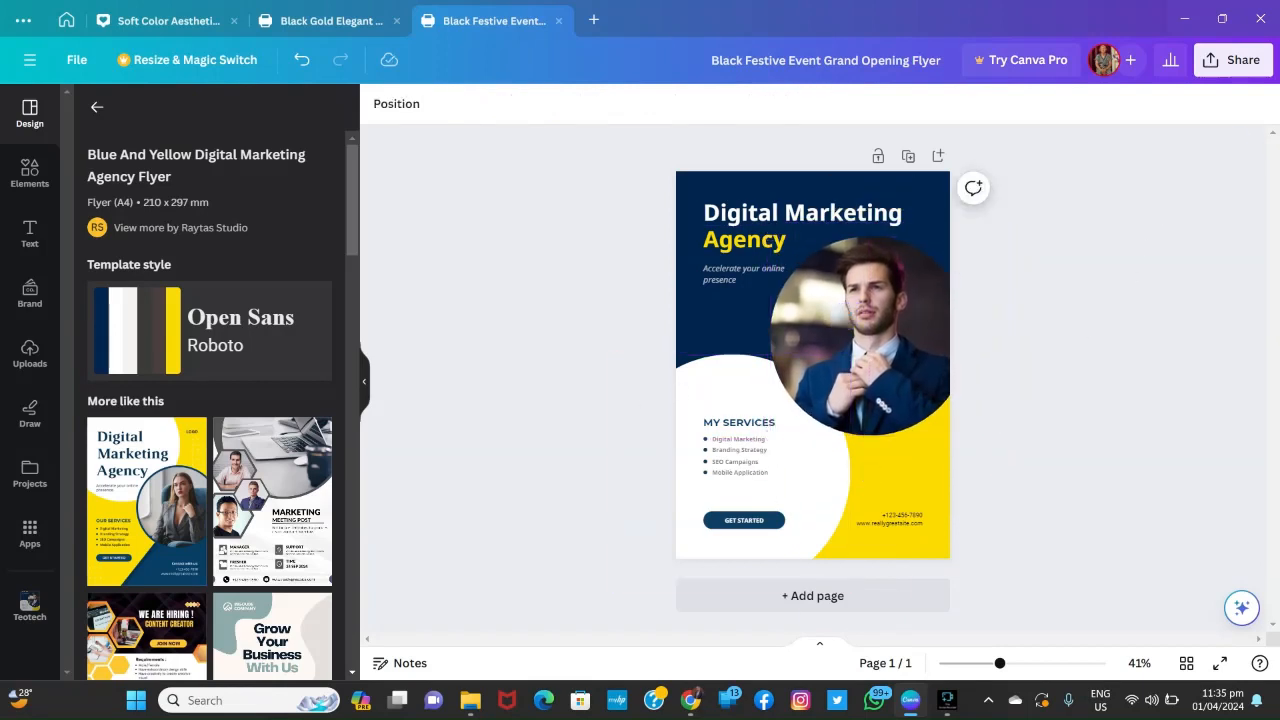
# Download the flyer as a JPG and save it to the Downloads folder as Black Festive Event Grand Opening Flyer
pyautogui.click(1249, 64)
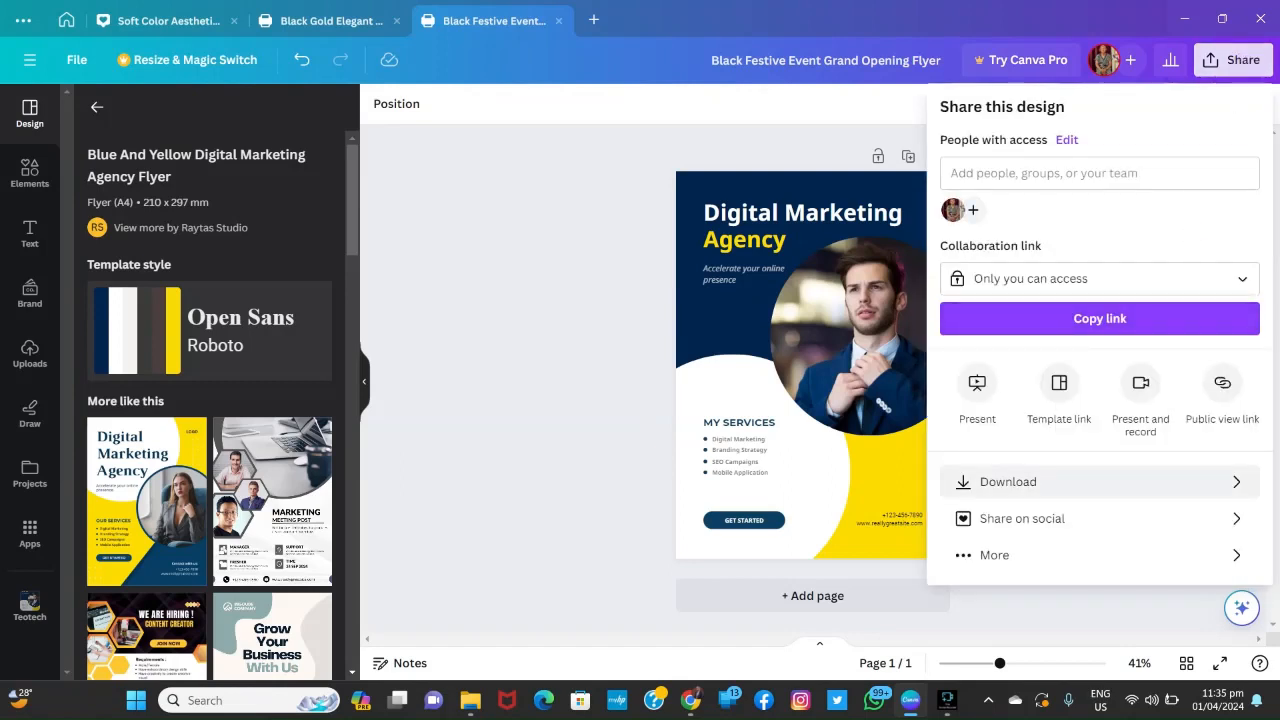
pyautogui.click(1075, 476)
pyautogui.click(1236, 178)
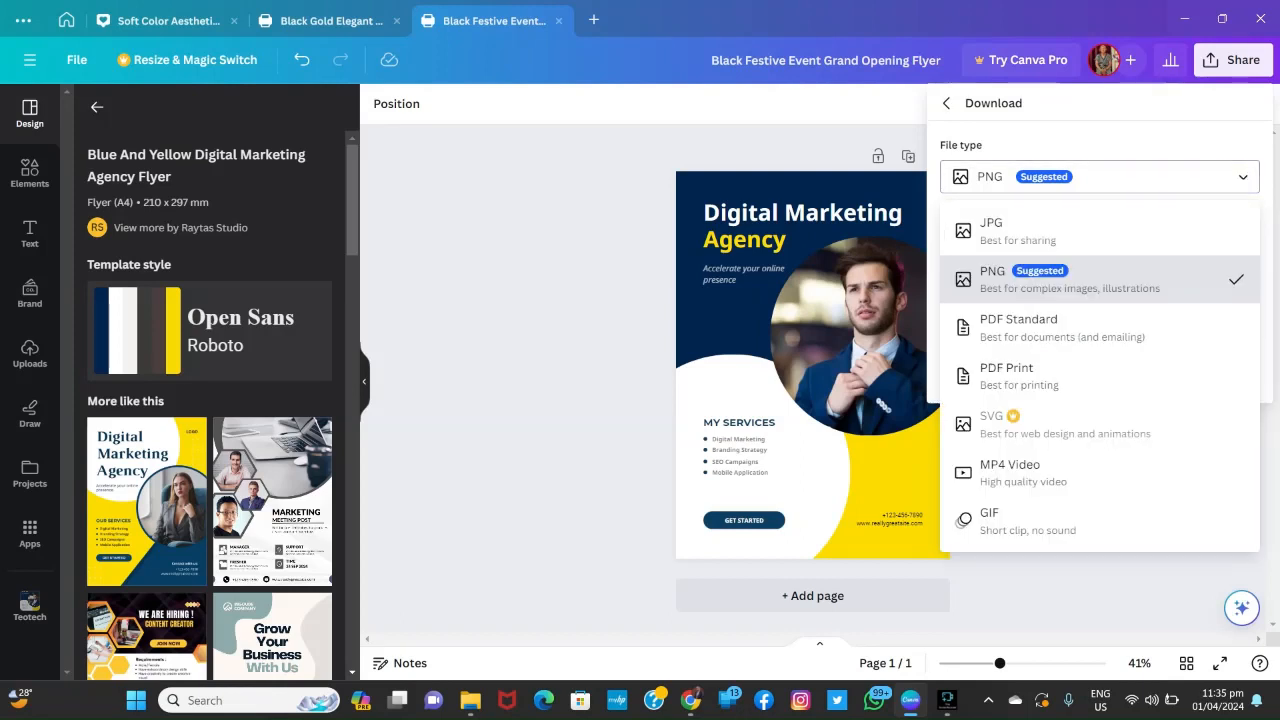
pyautogui.click(1108, 234)
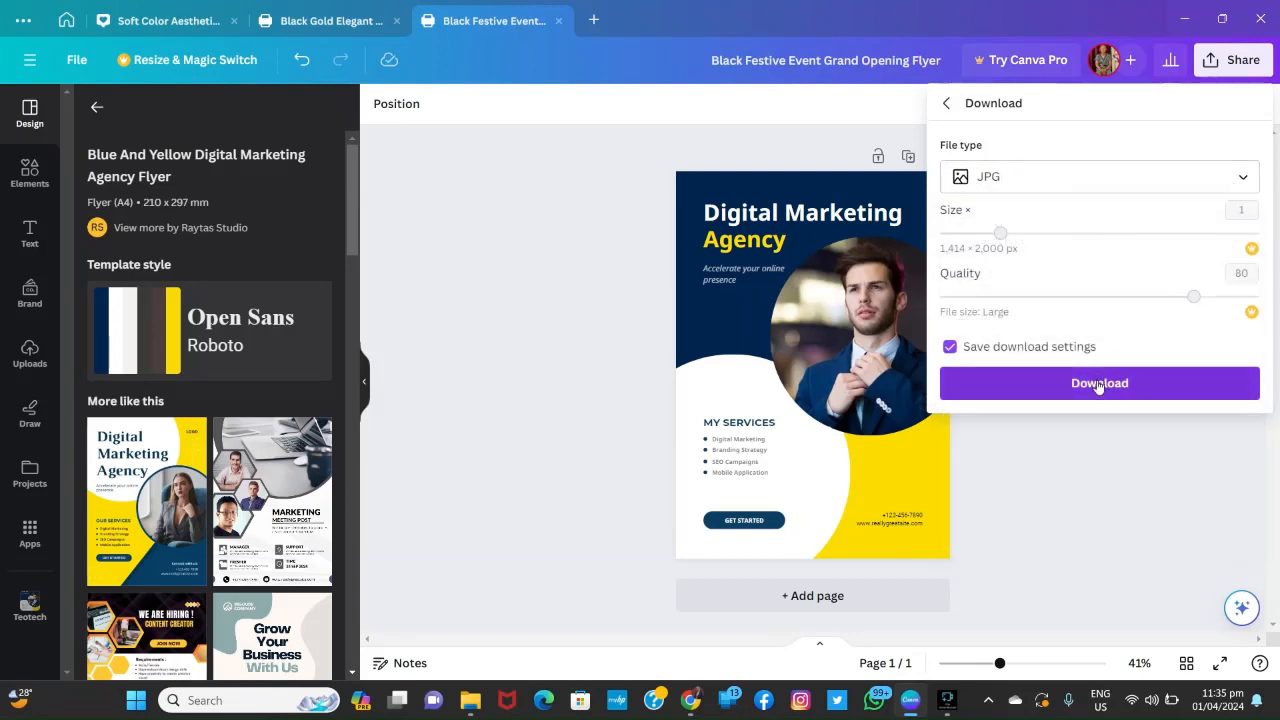
pyautogui.click(1099, 384)
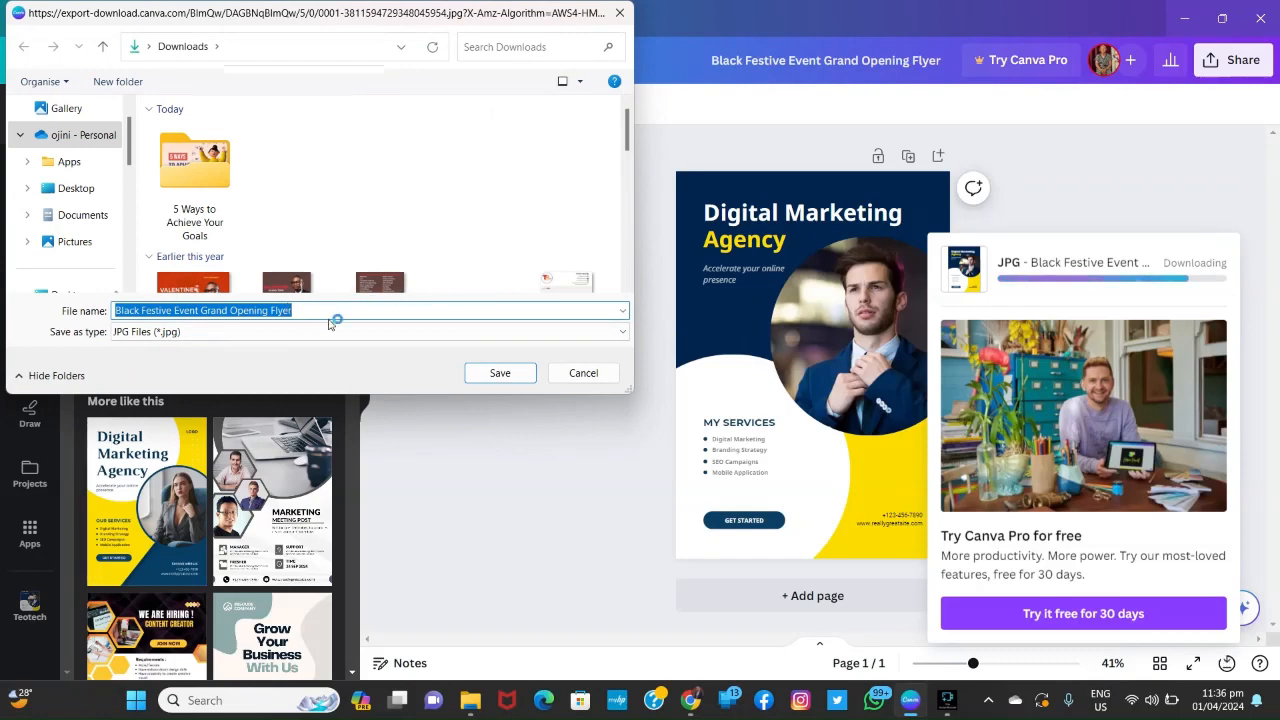
pyautogui.click(496, 373)
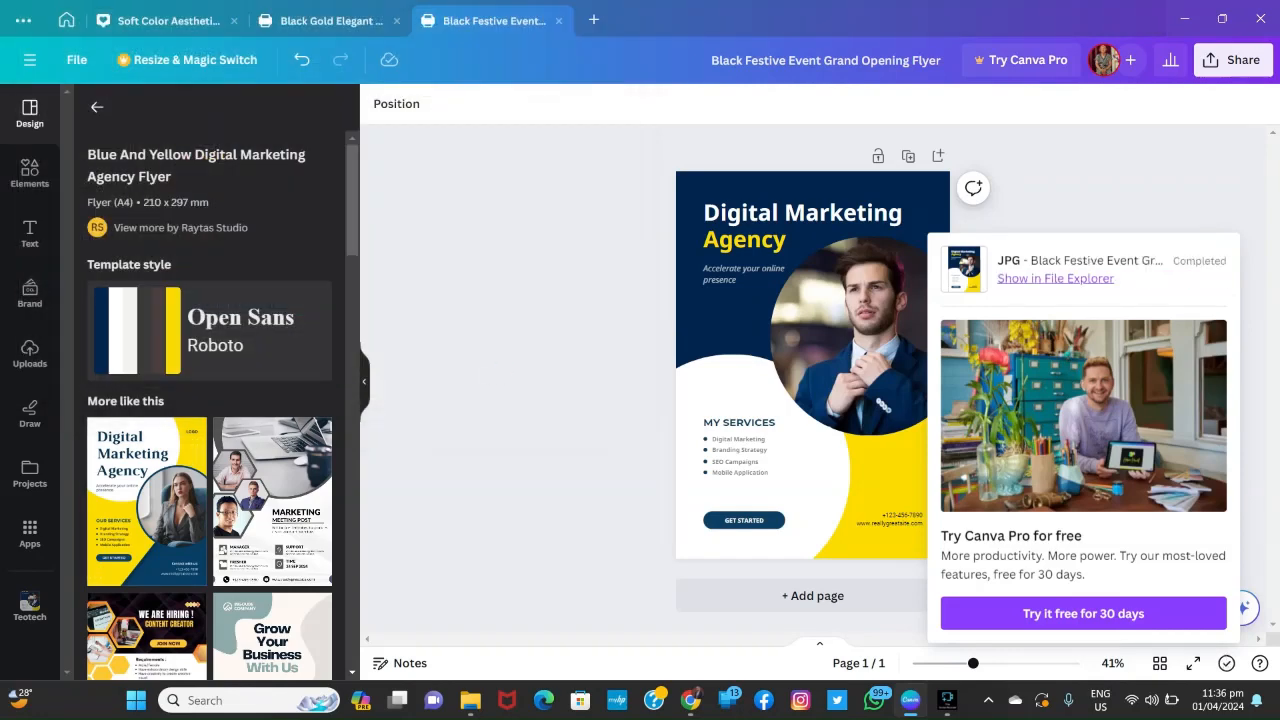